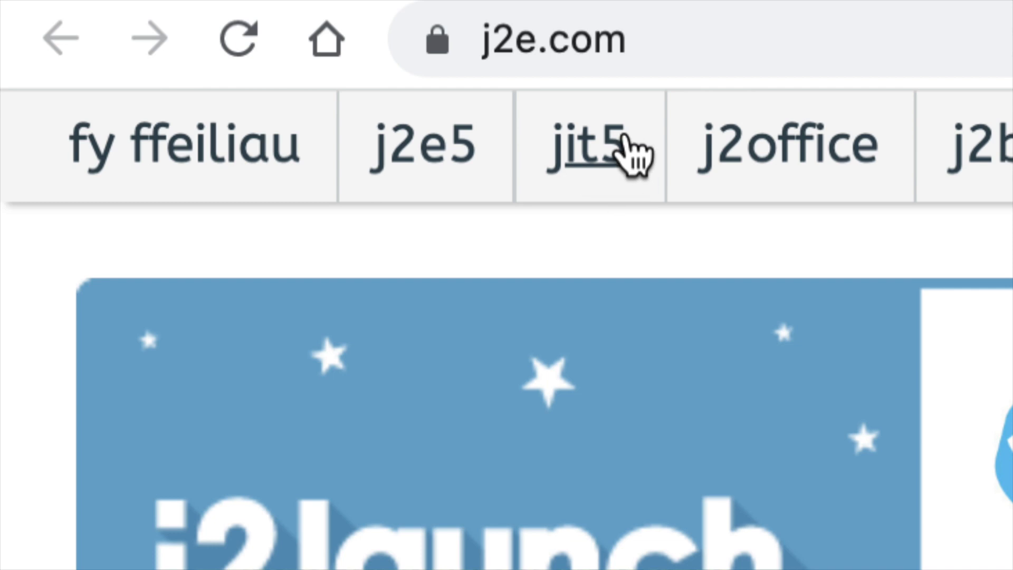
Launch JIT5 and start a new paint picture from the blank template (gwag).
{"action": "left_click", "coordinate": [615, 142]}
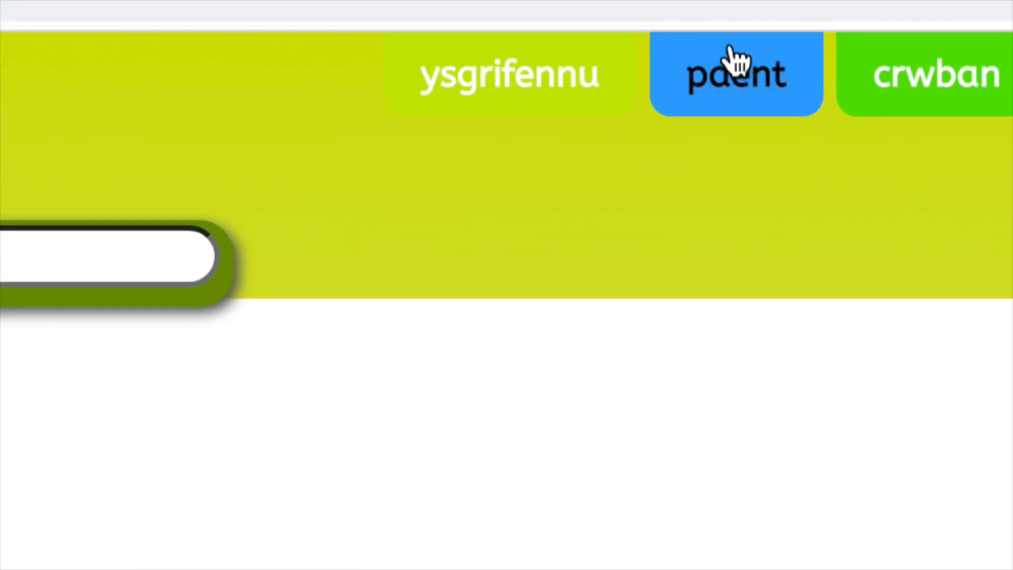
{"action": "left_click", "coordinate": [735, 55]}
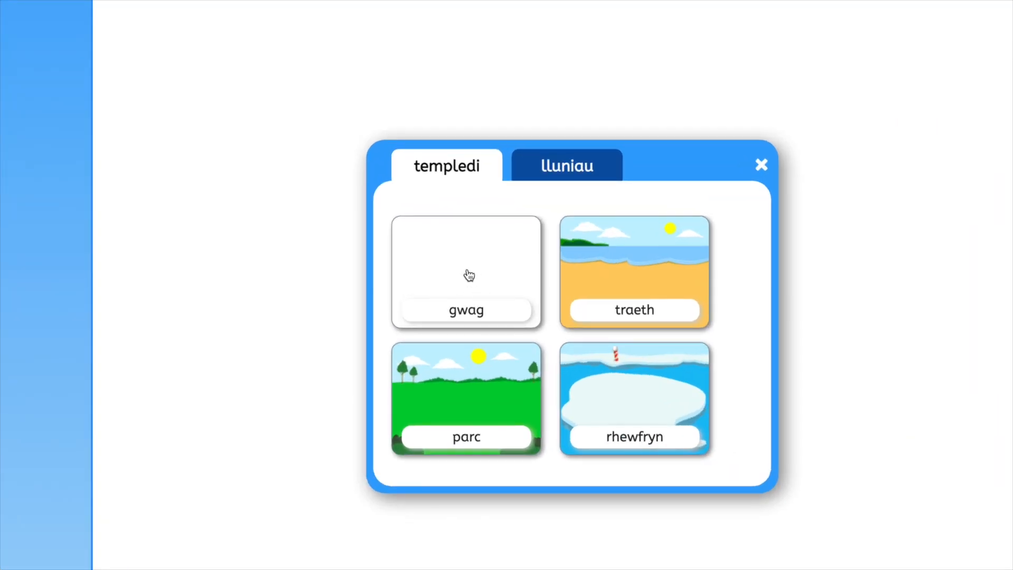
{"action": "left_click", "coordinate": [469, 275]}
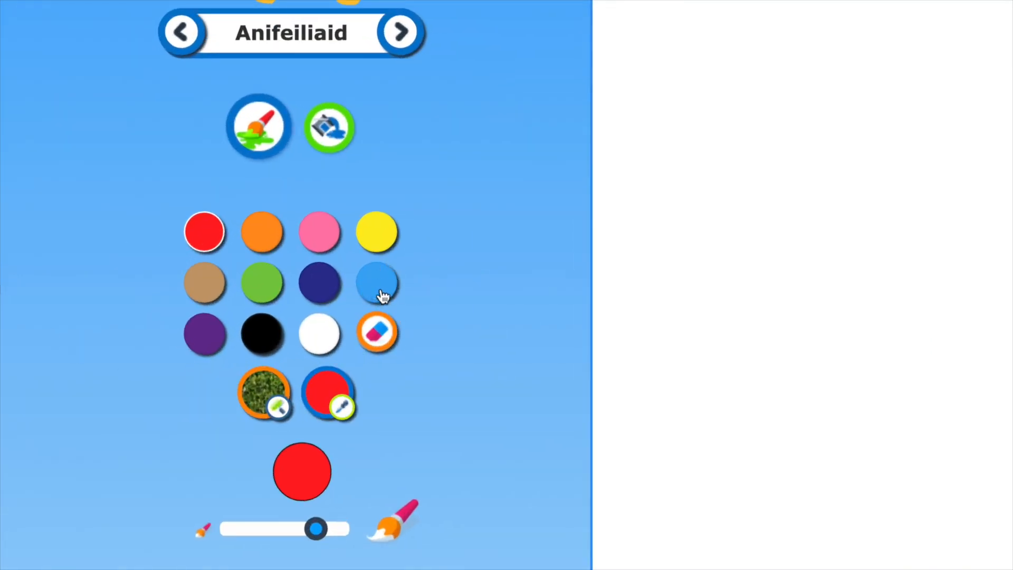
Paint a light blue horizon band across the middle of the canvas and fill the area above it with light blue.
{"action": "left_click", "coordinate": [376, 289]}
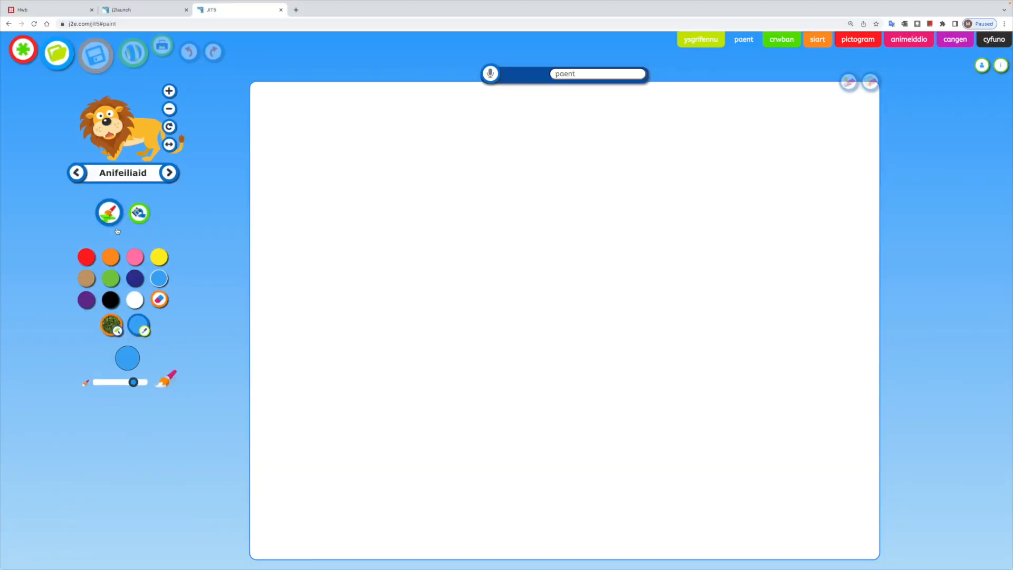
{"action": "mouse_move", "coordinate": [255, 309]}
{"action": "left_mouse_down"}
{"action": "mouse_move", "coordinate": [848, 309]}
{"action": "mouse_move", "coordinate": [675, 313]}
{"action": "left_mouse_up"}
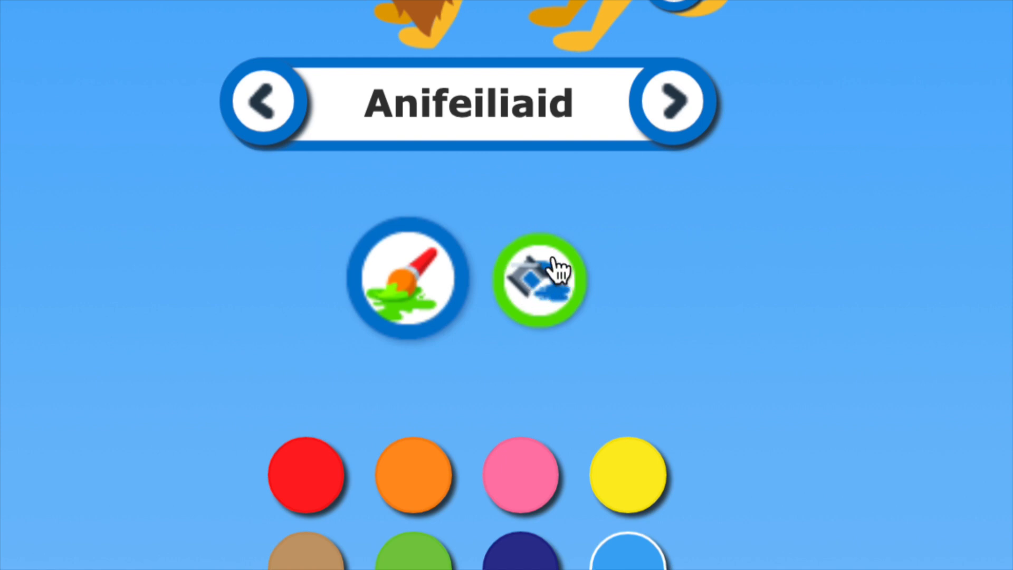
{"action": "left_click", "coordinate": [554, 275]}
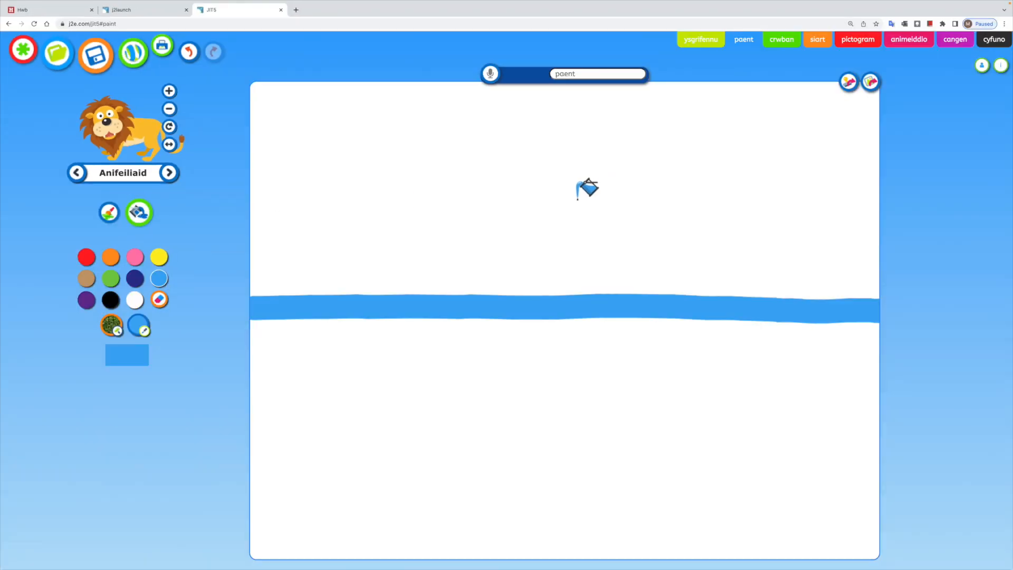
{"action": "left_click", "coordinate": [603, 165]}
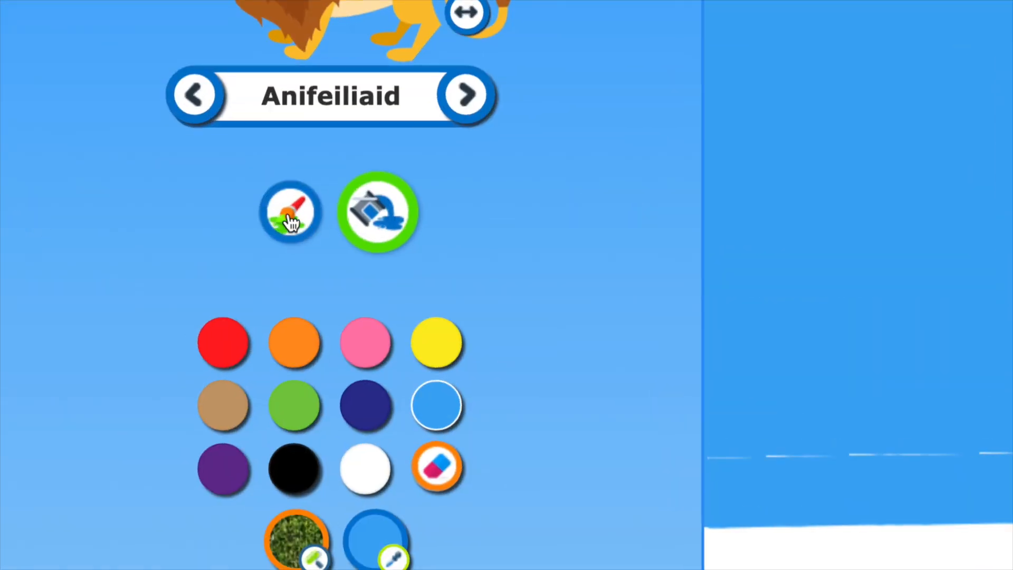
Fill the white area below the sky with the grass texture.
{"action": "left_click", "coordinate": [290, 222]}
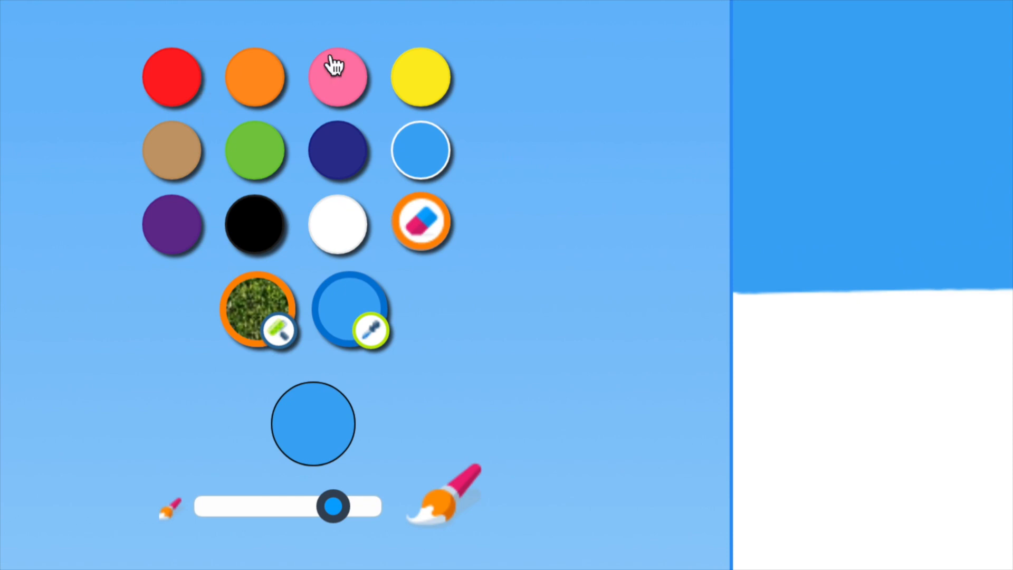
{"action": "left_click", "coordinate": [252, 301]}
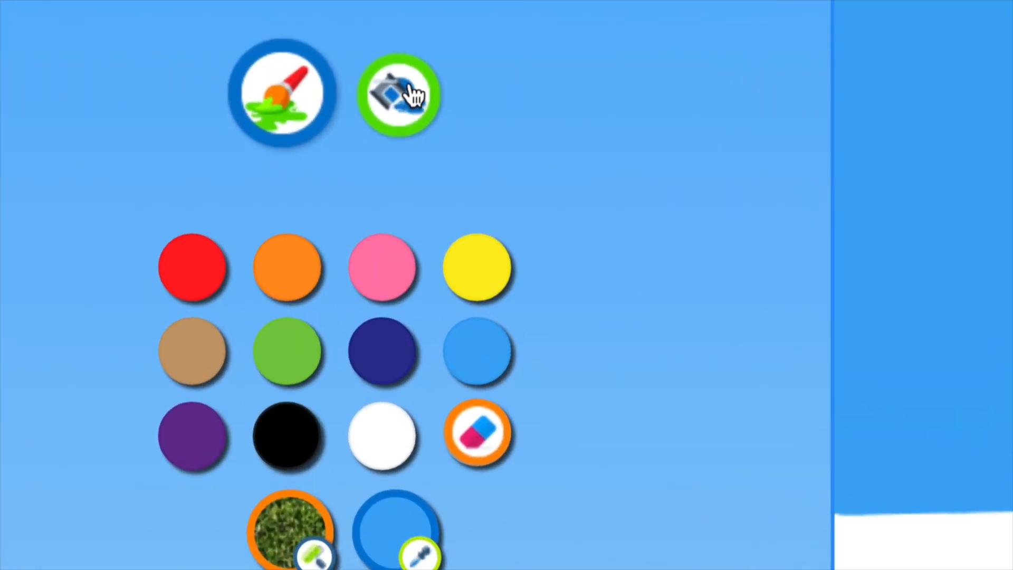
{"action": "left_click", "coordinate": [410, 89]}
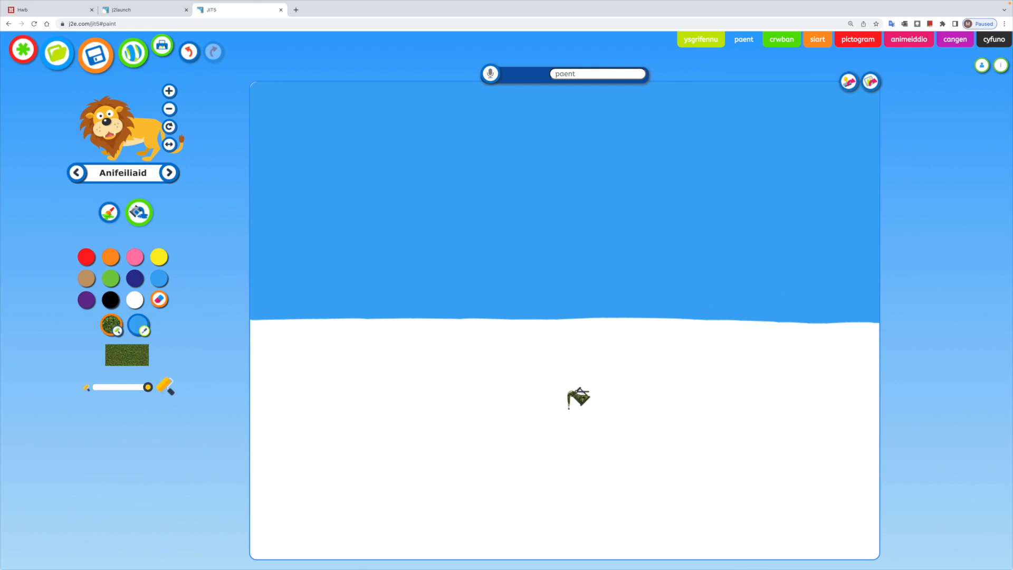
{"action": "left_click", "coordinate": [569, 404]}
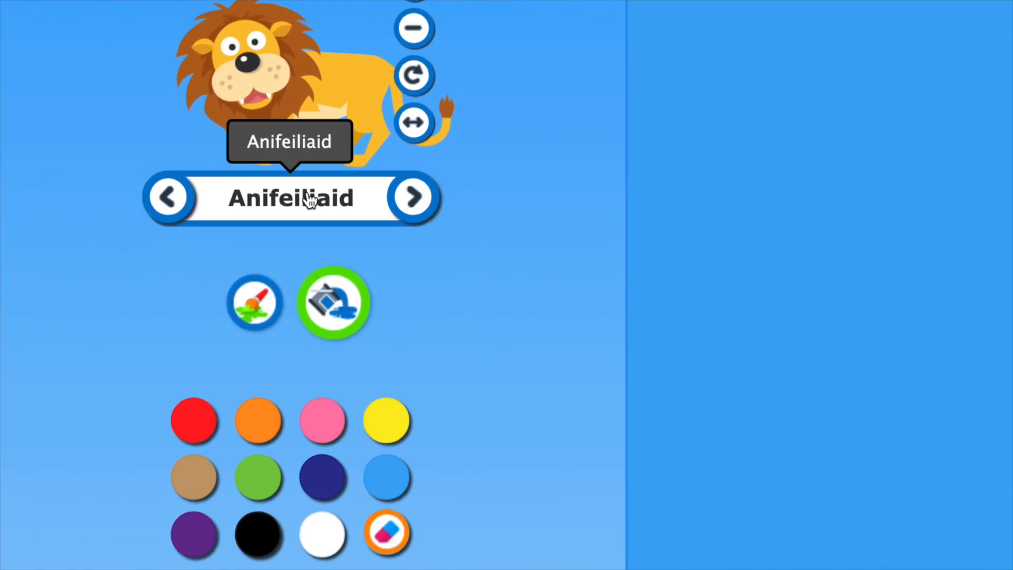
Search the web stamps for "red dragon" and choose the red Welsh dragon image.
{"action": "left_click", "coordinate": [283, 211]}
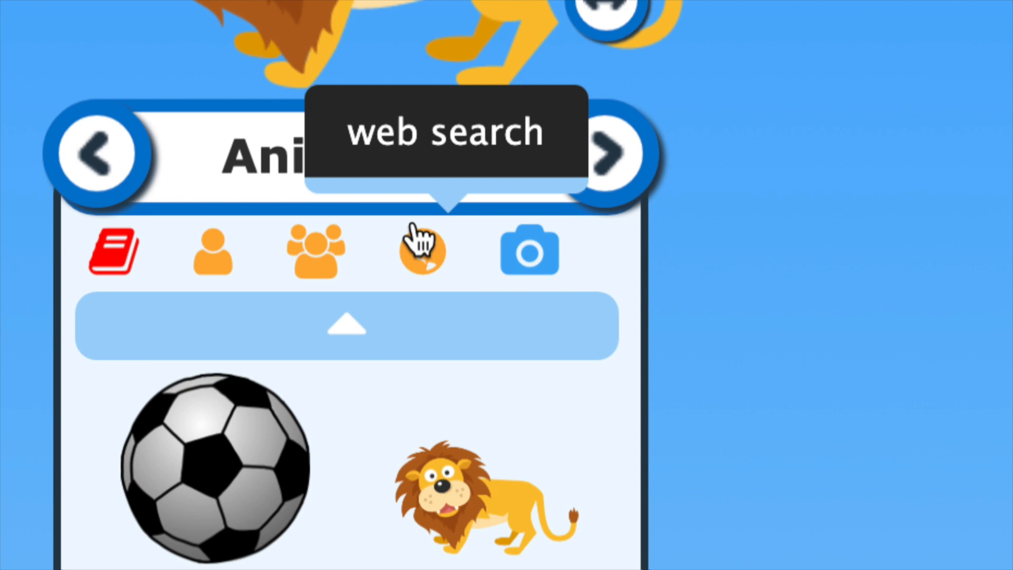
{"action": "left_click", "coordinate": [417, 270]}
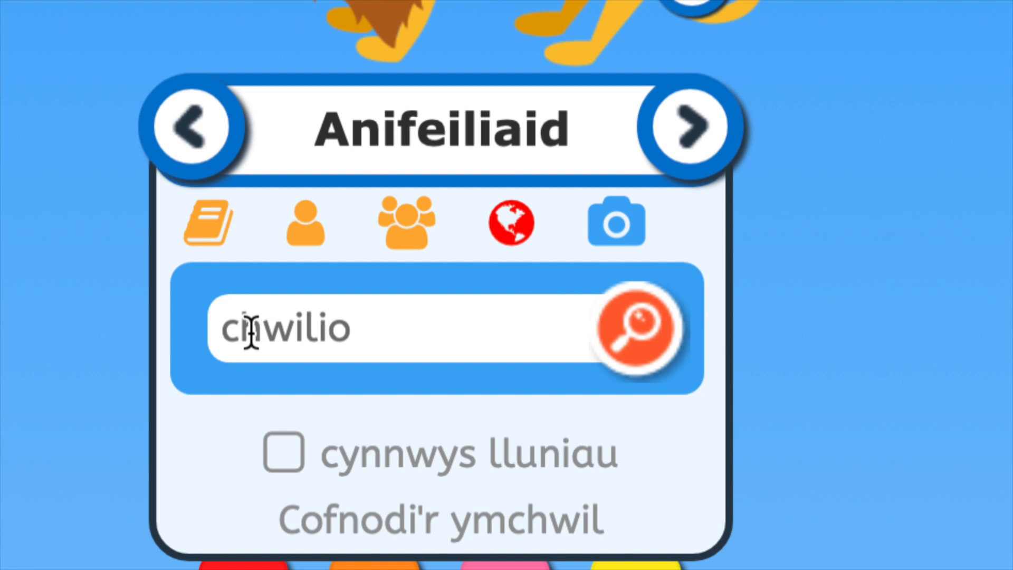
{"action": "left_click", "coordinate": [263, 334]}
{"action": "type", "text": "re"}
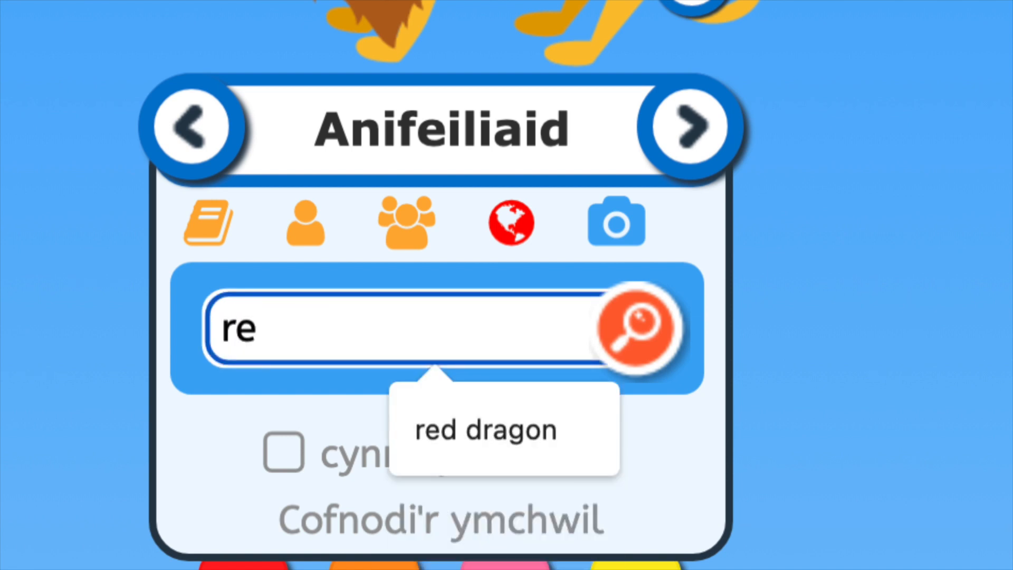
{"action": "type", "text": "d dragon"}
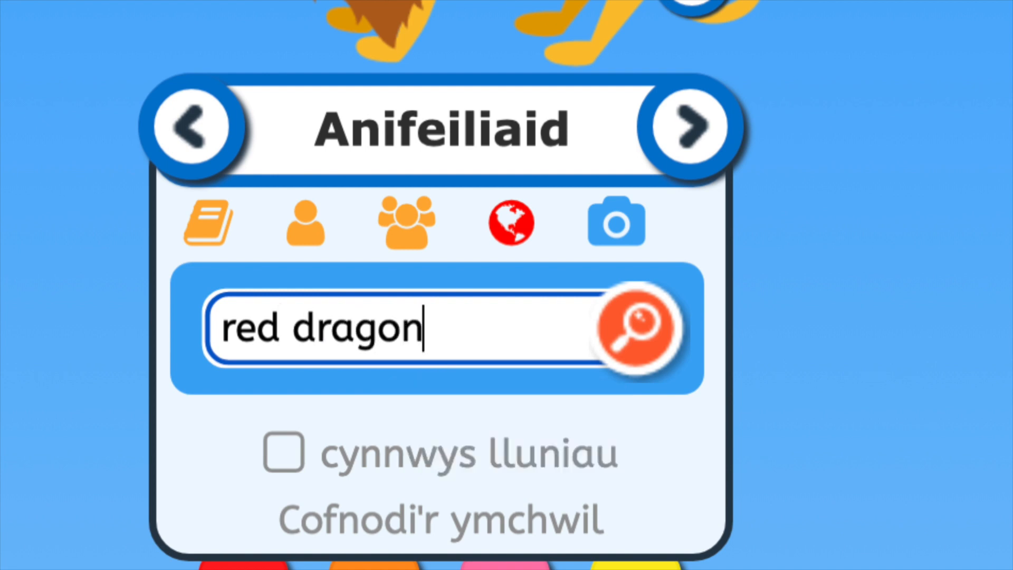
{"action": "key", "text": "Return"}
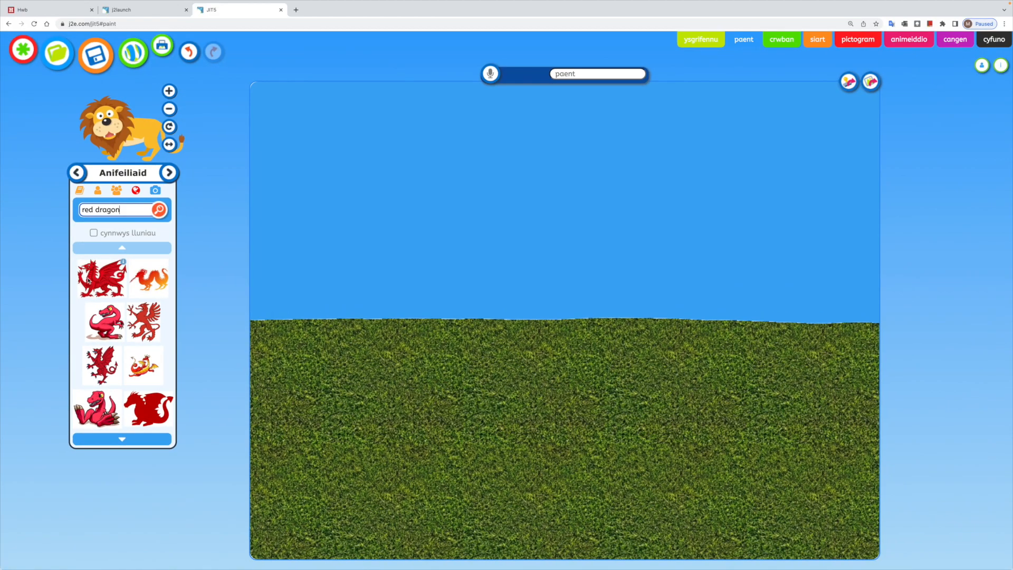
{"action": "left_click_drag", "start_coordinate": [295, 174], "coordinate": [270, 173]}
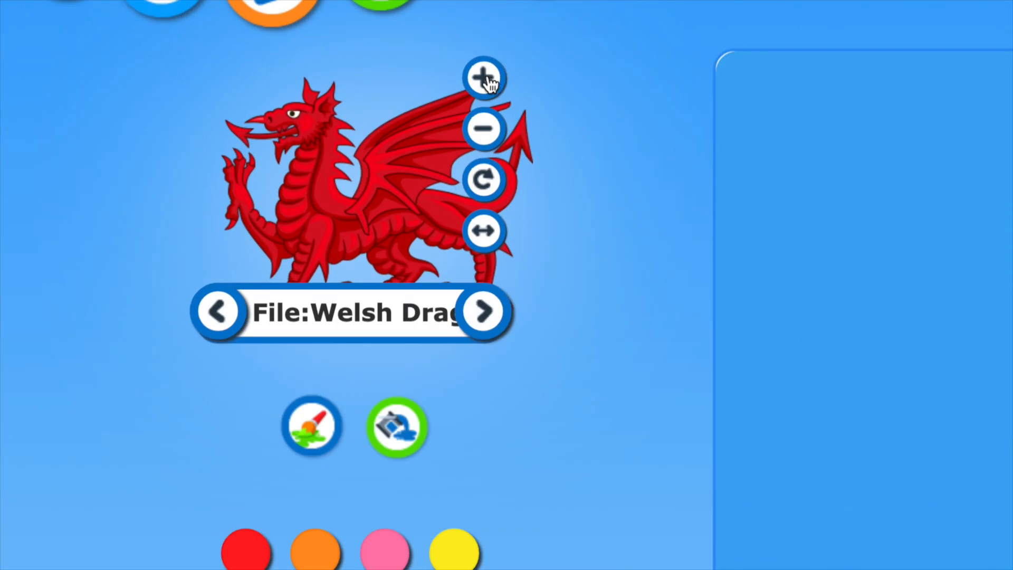
Make the Welsh dragon stamp slightly smaller and place it in the upper-left corner of the sky.
{"action": "left_click", "coordinate": [169, 92]}
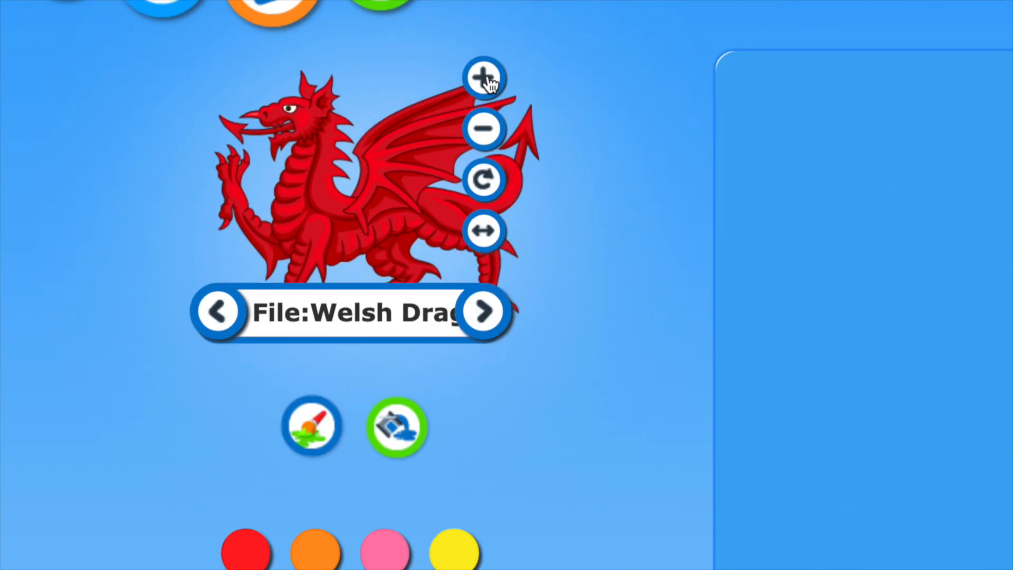
{"action": "left_click", "coordinate": [488, 130]}
{"action": "left_click", "coordinate": [490, 132]}
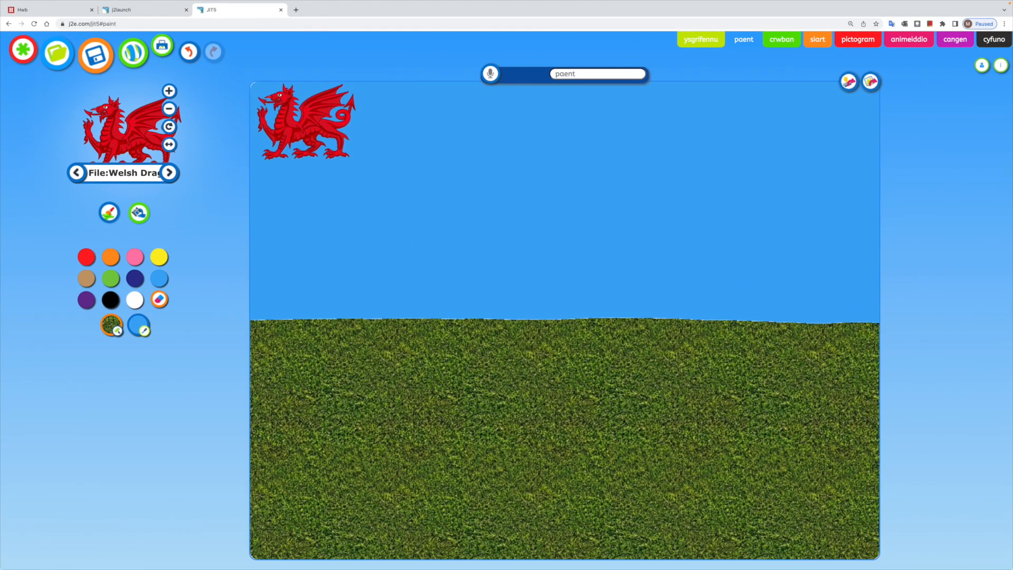
{"action": "left_click", "coordinate": [263, 102]}
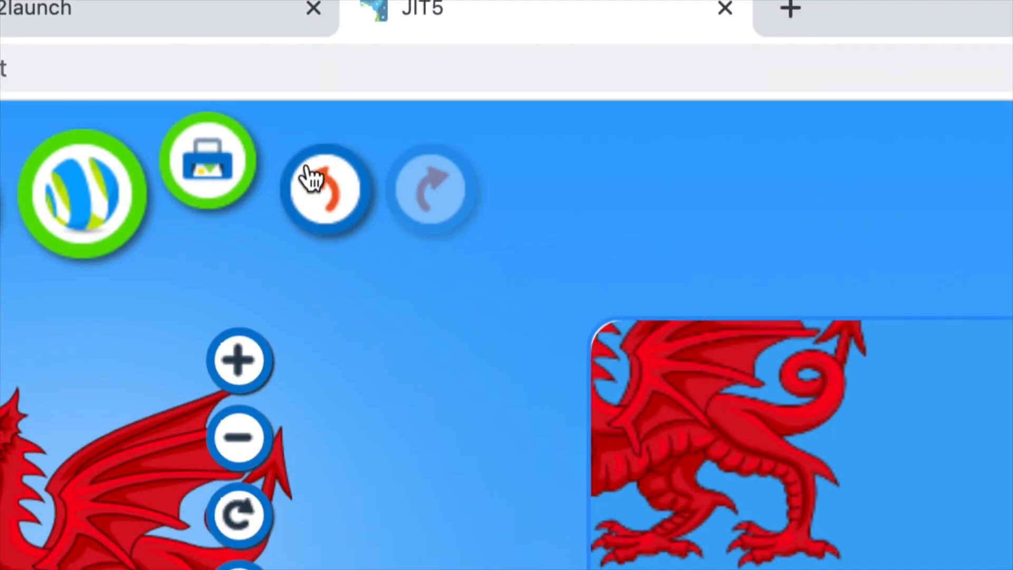
Undo the dragon stamp on the canvas and redo it.
{"action": "left_click", "coordinate": [324, 191]}
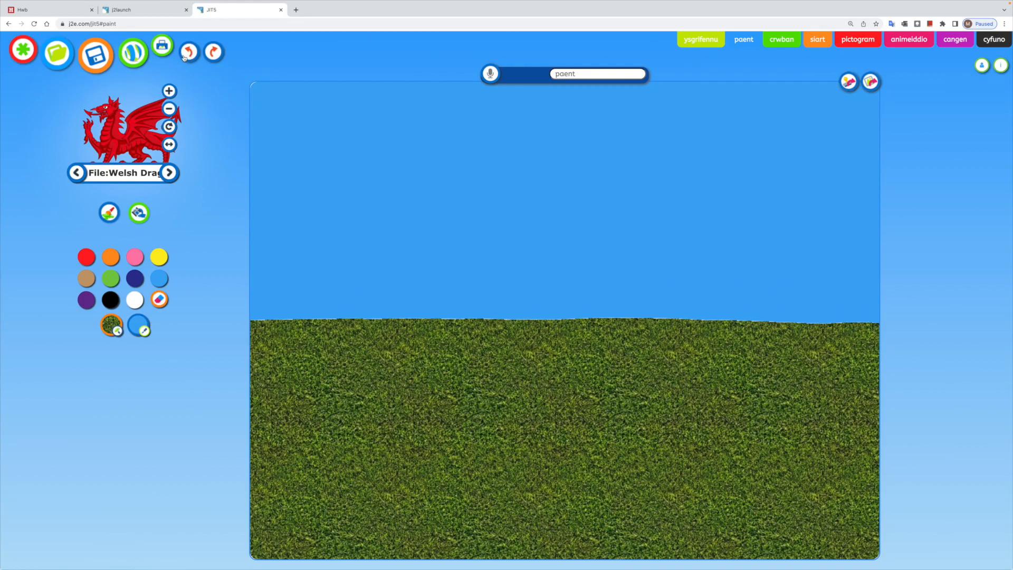
{"action": "left_click", "coordinate": [213, 51]}
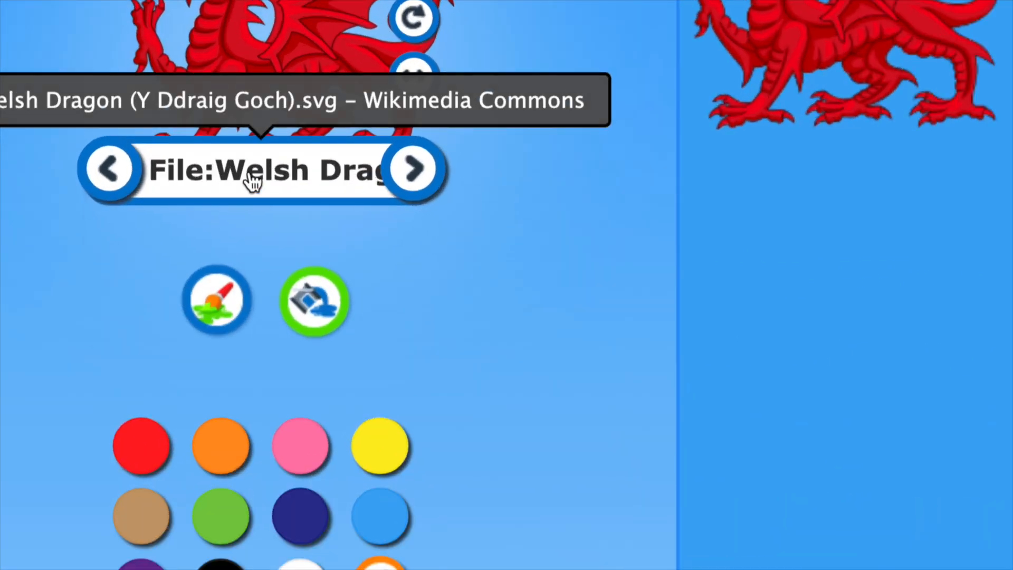
Choose the jagged starburst speech bubble from the Sgwigod Siarad stamps and give it the text "Cwpan y Byd 2022".
{"action": "left_click", "coordinate": [201, 190]}
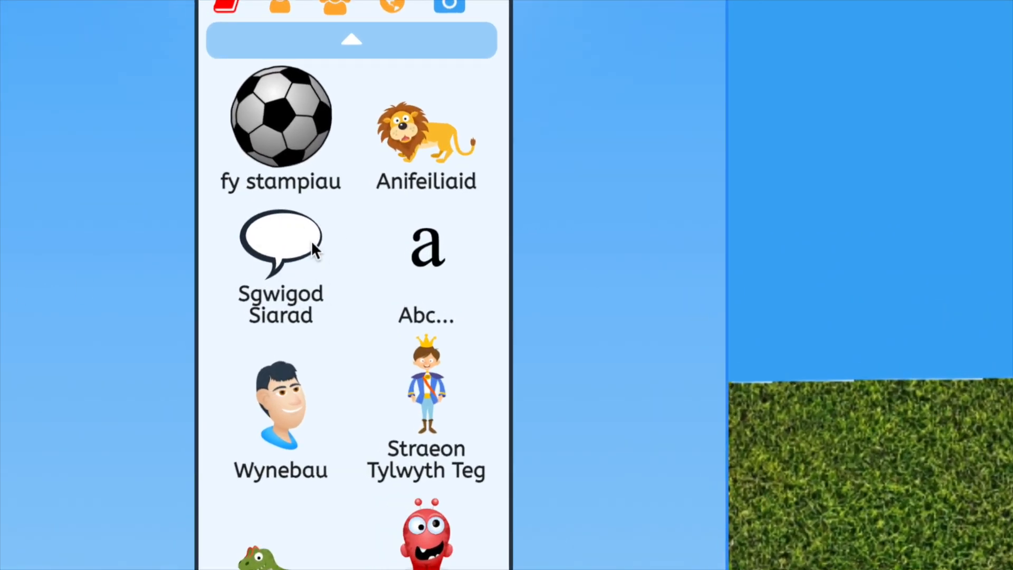
{"action": "left_click", "coordinate": [278, 251]}
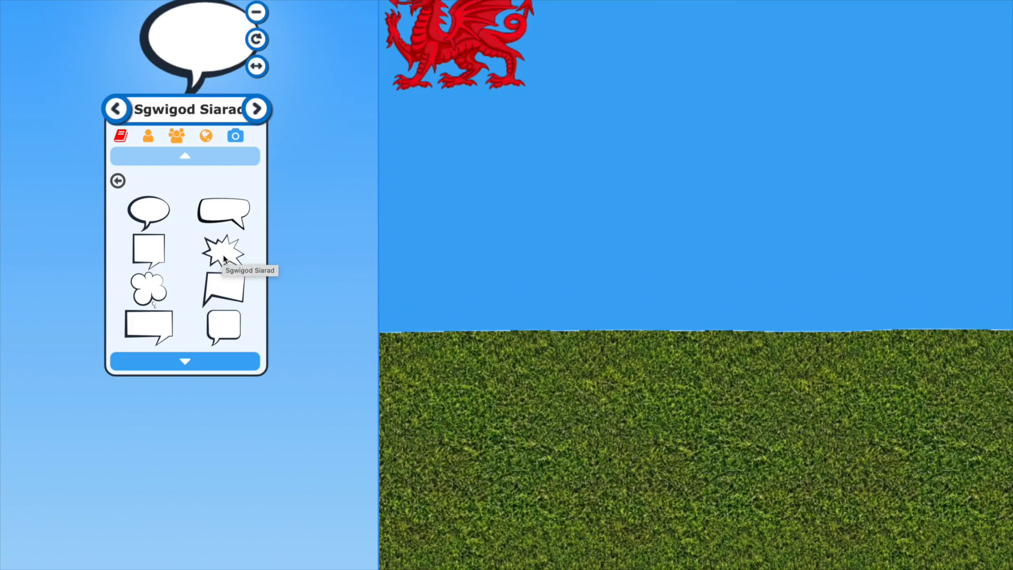
{"action": "left_click", "coordinate": [224, 257]}
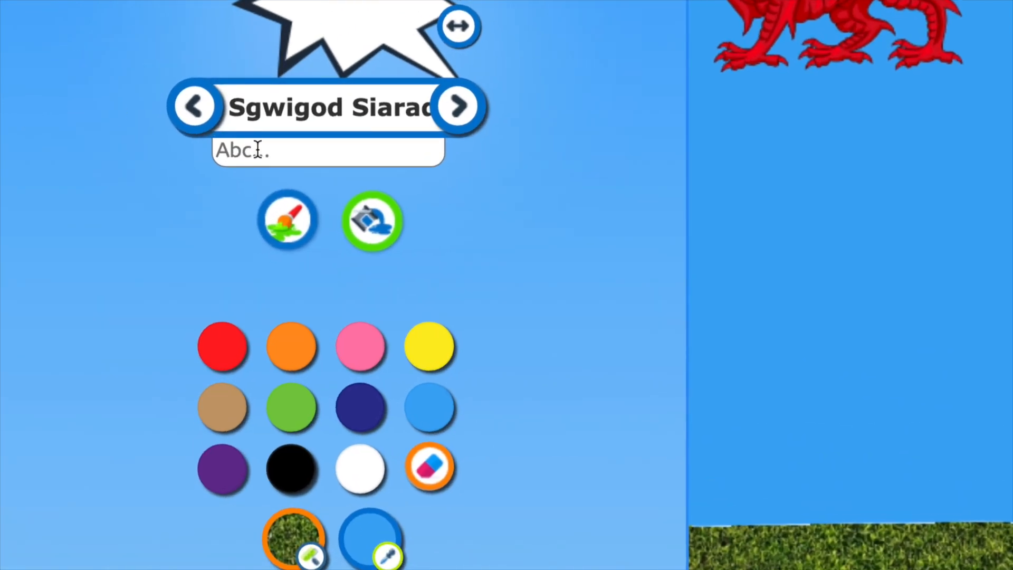
{"action": "left_click", "coordinate": [258, 149]}
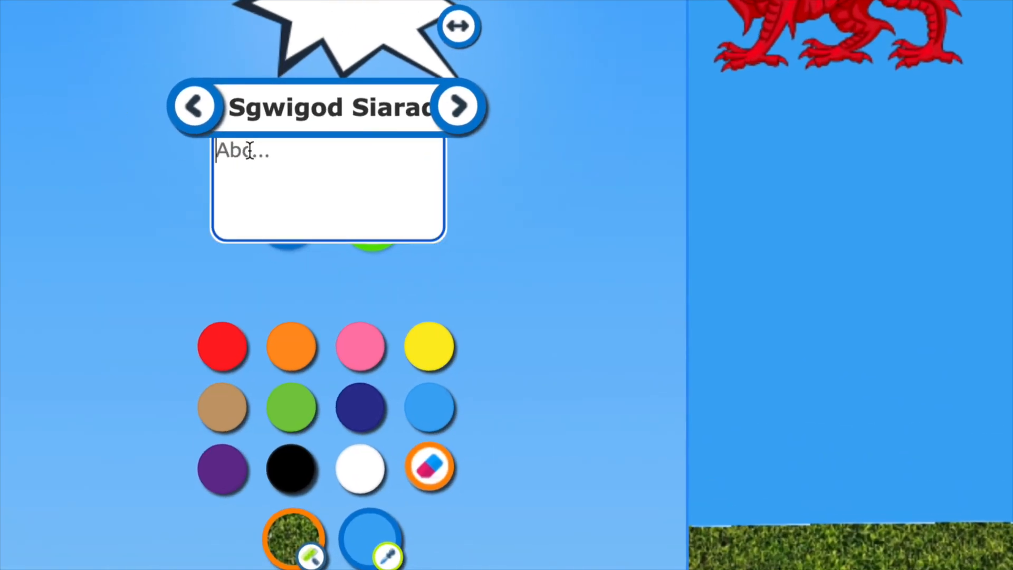
{"action": "type", "text": "Cwpan y Byd 2022"}
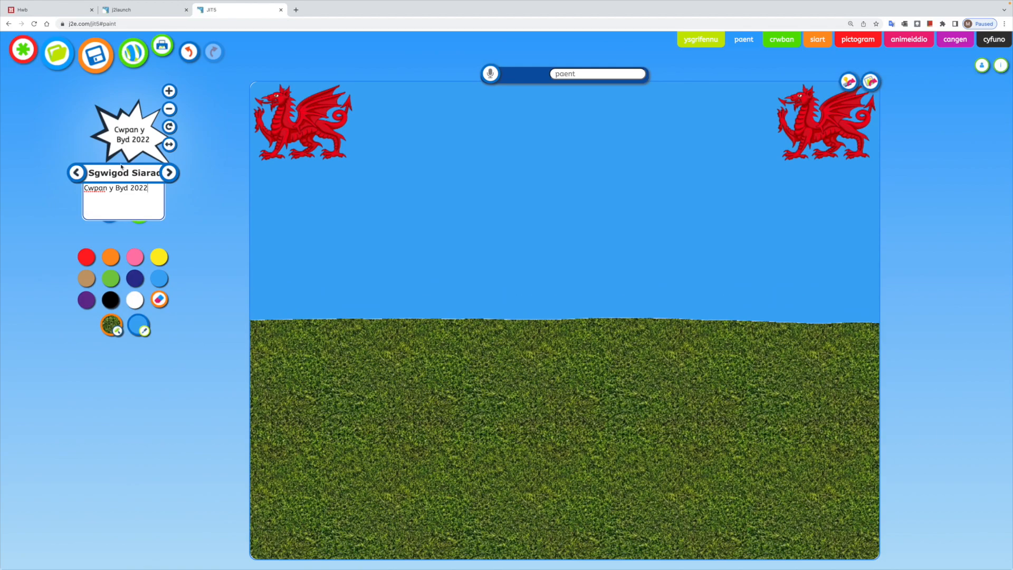
Enlarge the "Cwpan y Byd 2022" bubble to nearly twice its size and stamp it in the lower-left corner of the grass.
{"action": "left_click_drag", "start_coordinate": [246, 75], "coordinate": [326, 198]}
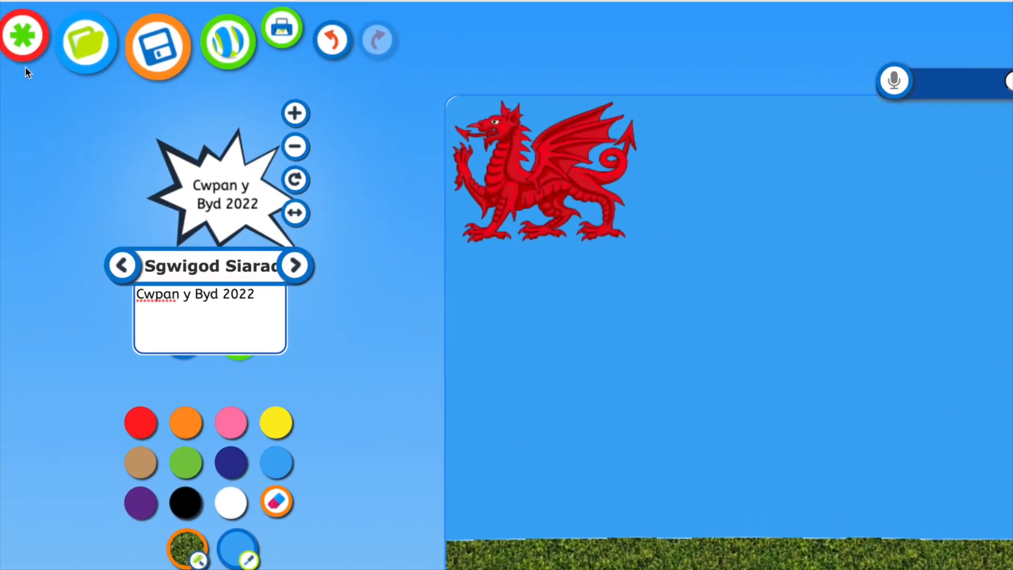
{"action": "left_click", "coordinate": [313, 117]}
{"action": "left_click", "coordinate": [314, 117]}
{"action": "left_click", "coordinate": [313, 117]}
{"action": "left_click", "coordinate": [314, 117]}
{"action": "left_click", "coordinate": [313, 117]}
{"action": "left_click", "coordinate": [314, 117]}
{"action": "left_click", "coordinate": [313, 117]}
{"action": "left_click", "coordinate": [313, 117]}
{"action": "left_click", "coordinate": [314, 117]}
{"action": "left_click", "coordinate": [313, 117]}
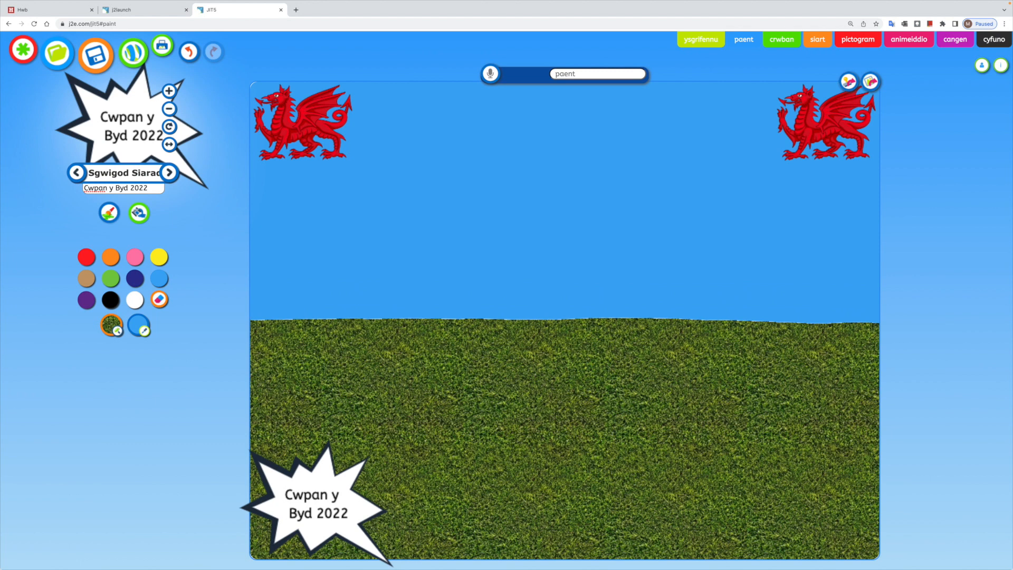
{"action": "left_click", "coordinate": [317, 504]}
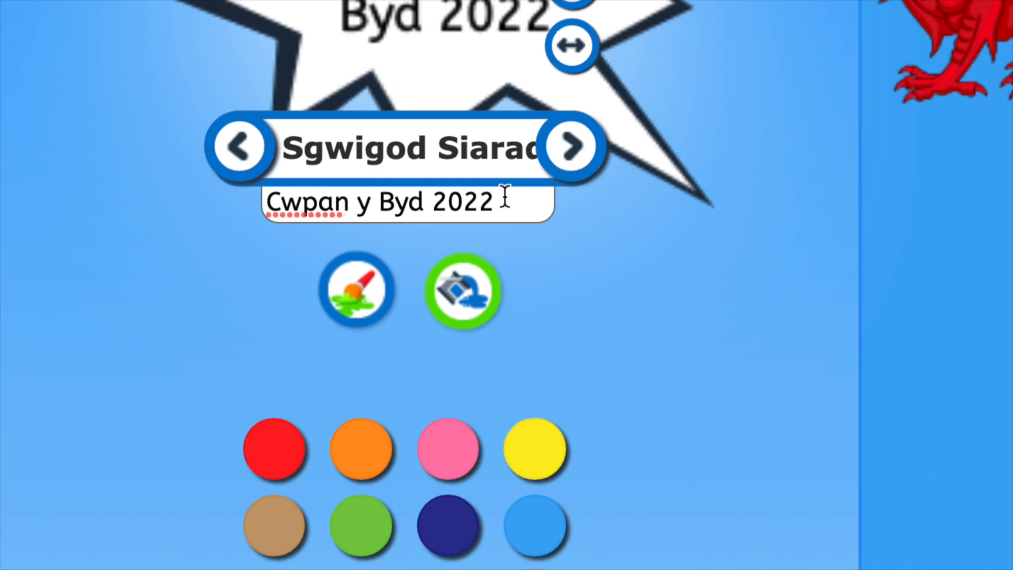
Replace the speech bubble's text with "gan" followed by the author's name.
{"action": "left_click", "coordinate": [505, 199]}
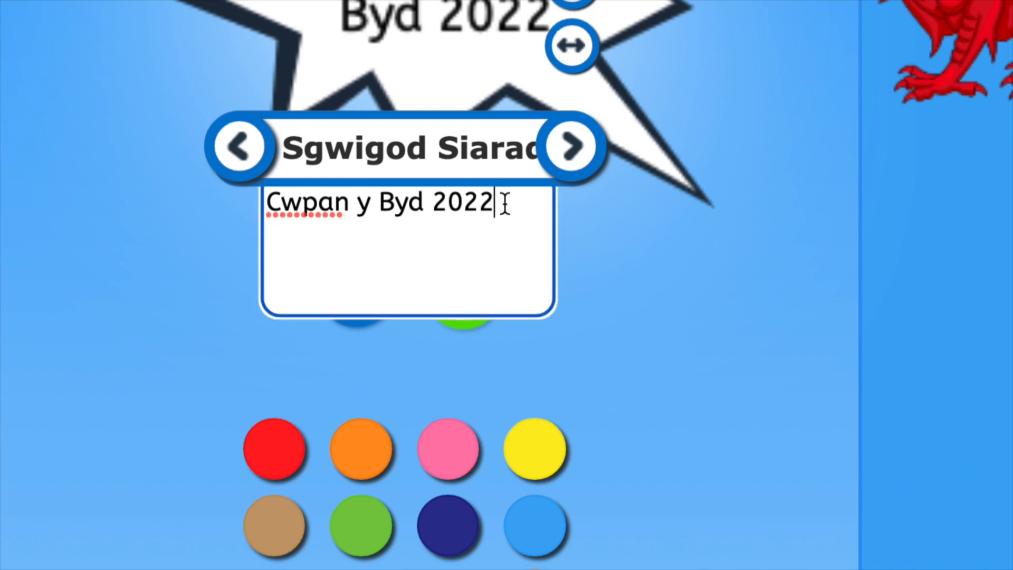
{"action": "left_click_drag", "start_coordinate": [504, 204], "coordinate": [286, 206]}
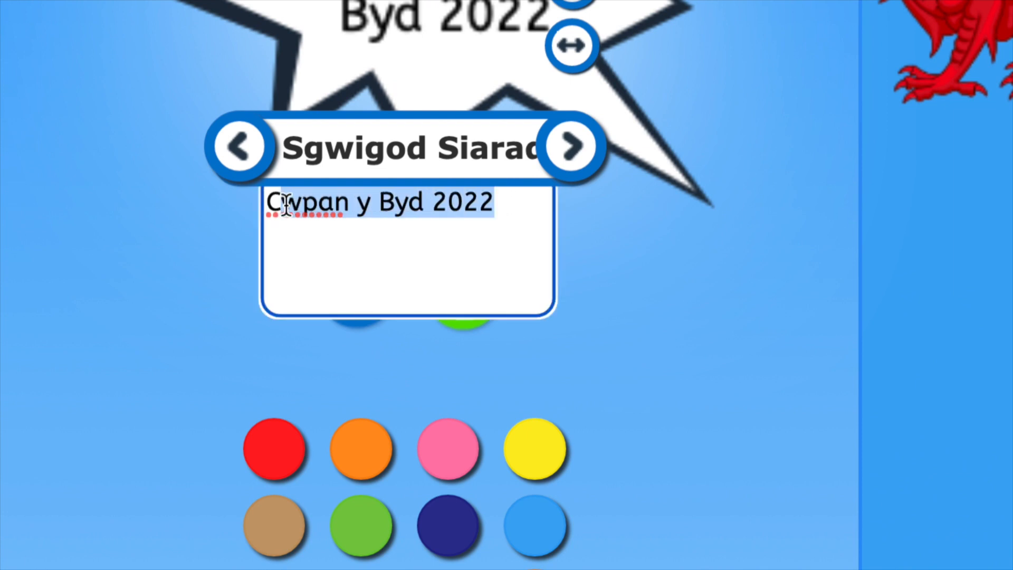
{"action": "key", "text": "BackSpace"}
{"action": "key", "text": "BackSpace"}
{"action": "type", "text": "gan Meredudd J."}
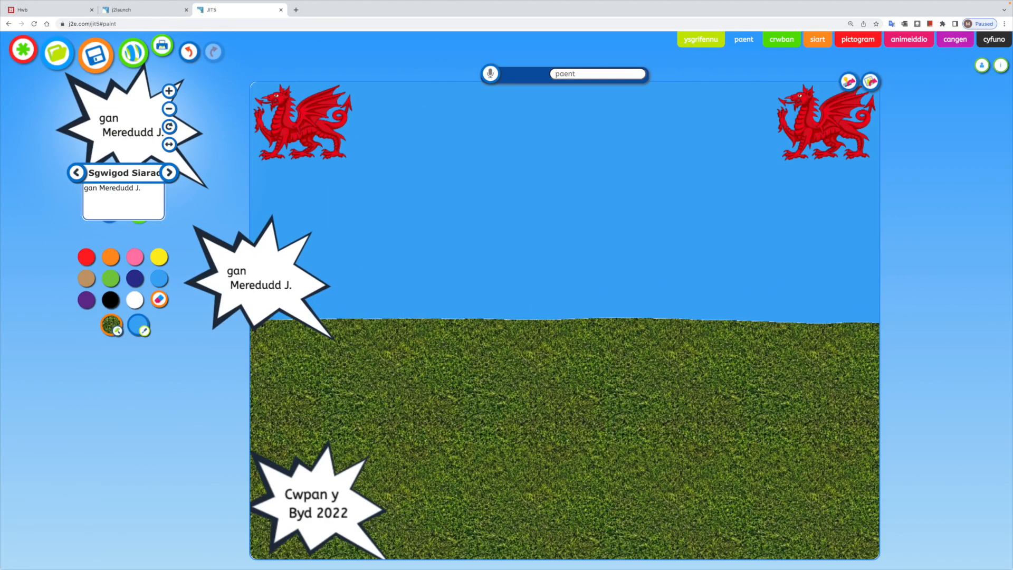
Shrink the author's name speech bubble to a little over half its size.
{"action": "left_click", "coordinate": [168, 109]}
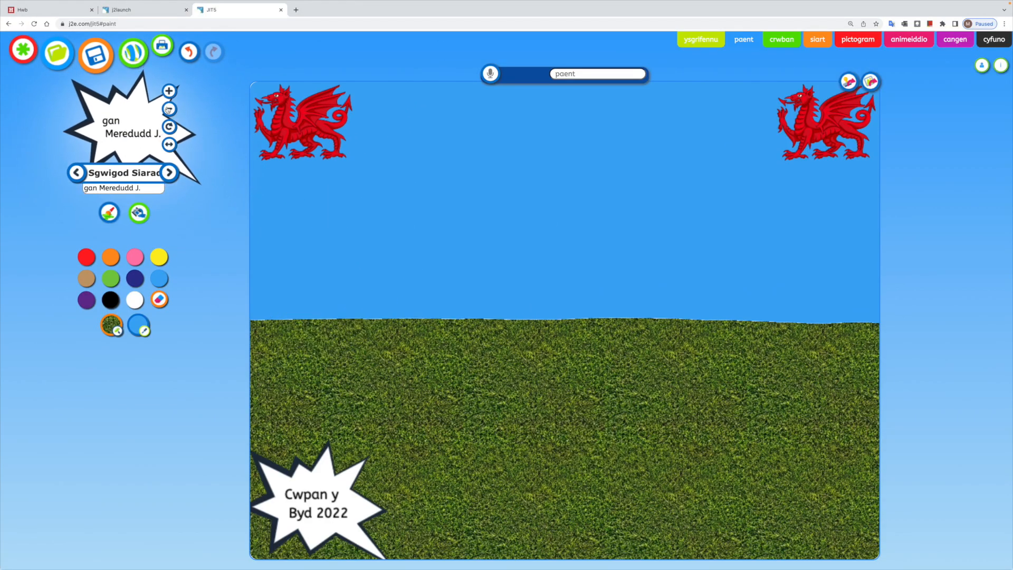
{"action": "left_click", "coordinate": [171, 111]}
{"action": "left_click", "coordinate": [171, 112]}
{"action": "left_click", "coordinate": [171, 111]}
{"action": "left_click", "coordinate": [171, 112]}
{"action": "left_click", "coordinate": [170, 111]}
{"action": "left_click", "coordinate": [170, 111]}
{"action": "left_click", "coordinate": [170, 111]}
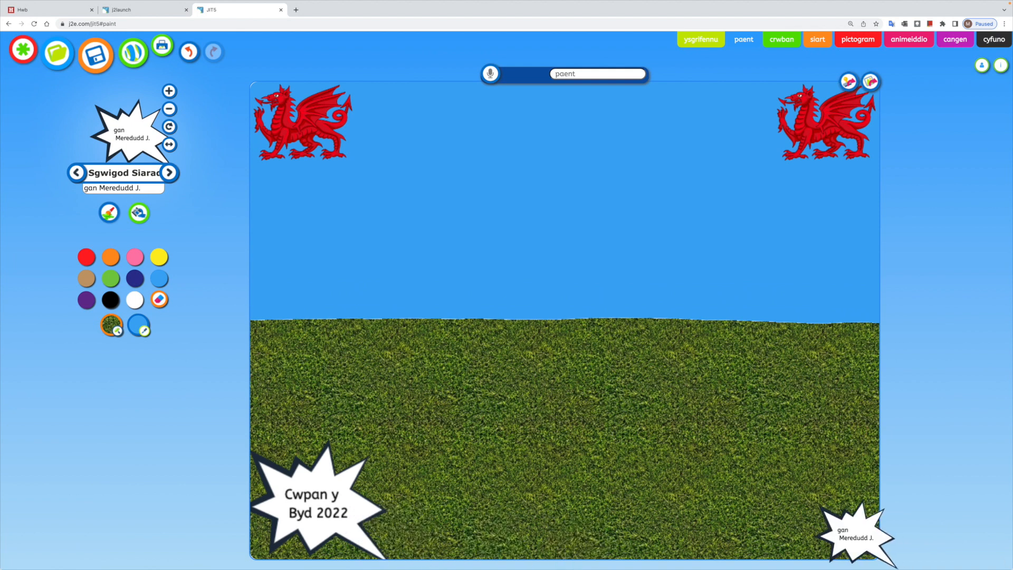
Stamp the author's name speech bubble in the lower-right corner of the grass.
{"action": "left_click", "coordinate": [844, 531]}
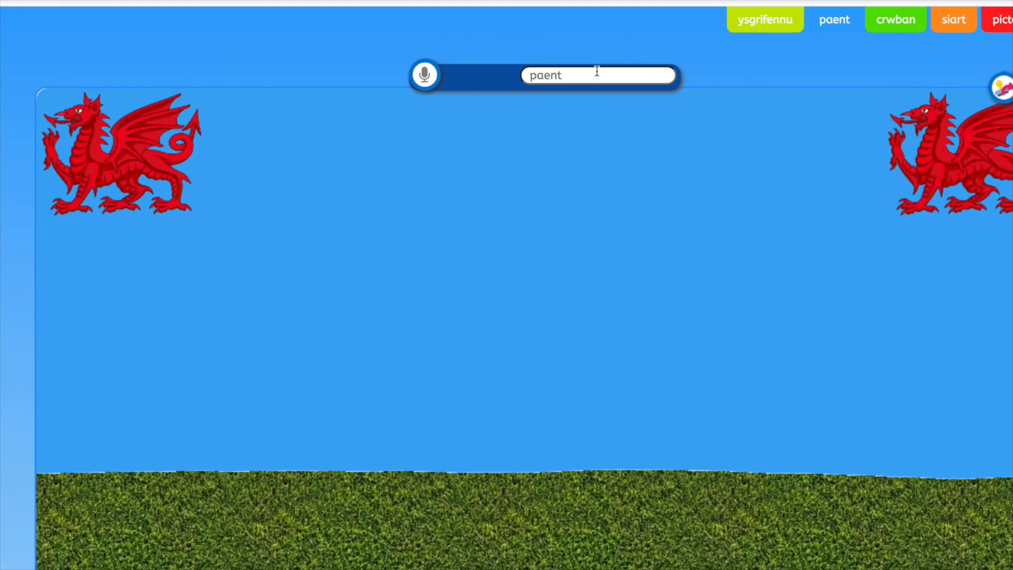
Name the picture "Cefndir Animeiddiad", save it, and save a copy as an image.
{"action": "left_click", "coordinate": [569, 73]}
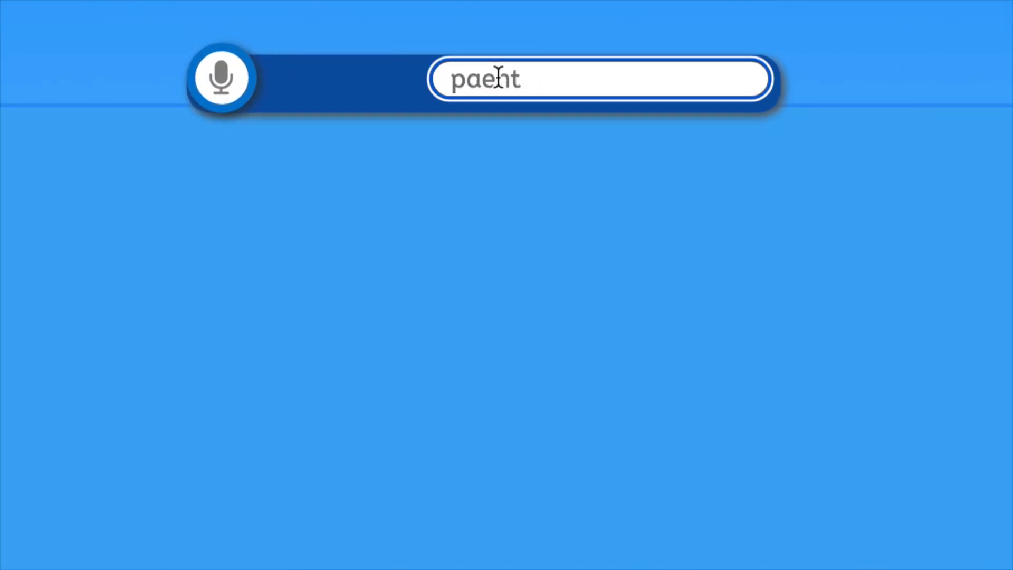
{"action": "type", "text": "Cefndir Anim"}
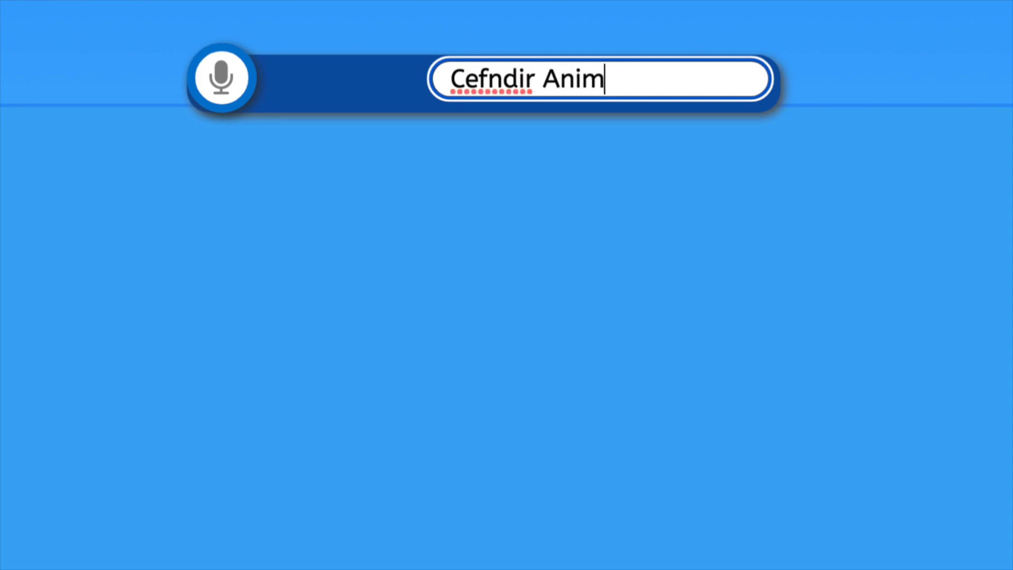
{"action": "type", "text": "eiddiad"}
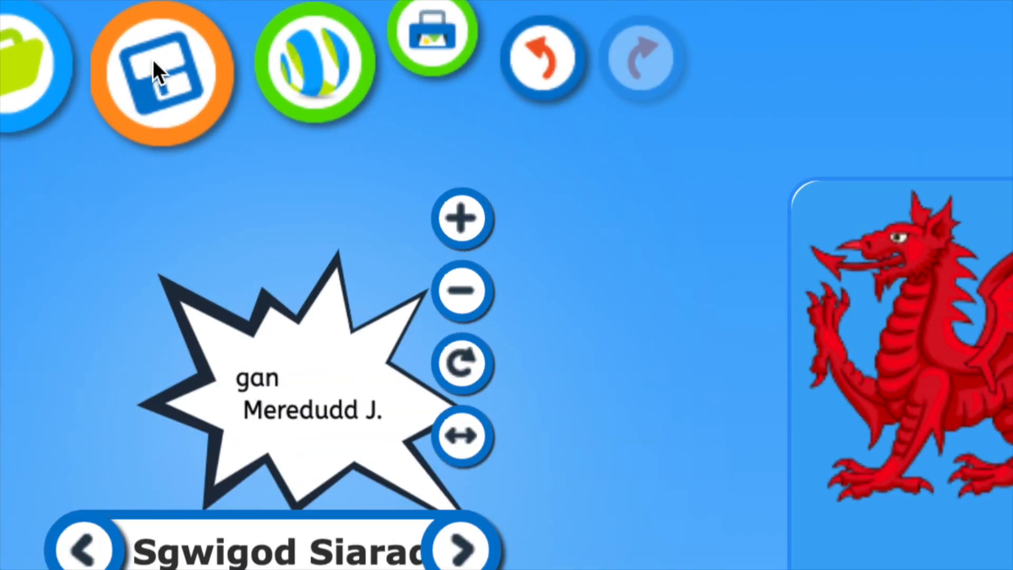
{"action": "left_click", "coordinate": [154, 66]}
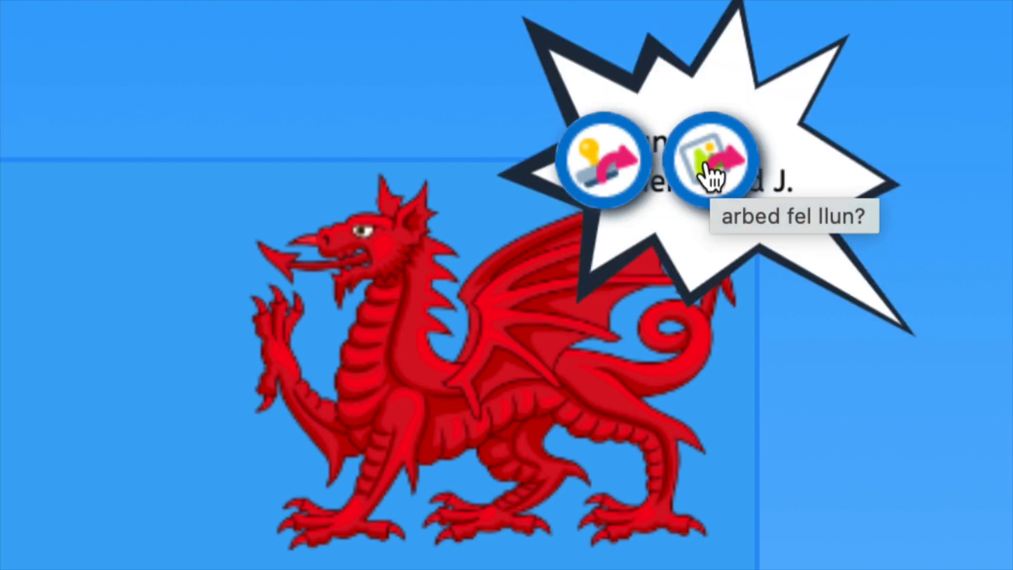
{"action": "left_click", "coordinate": [703, 174]}
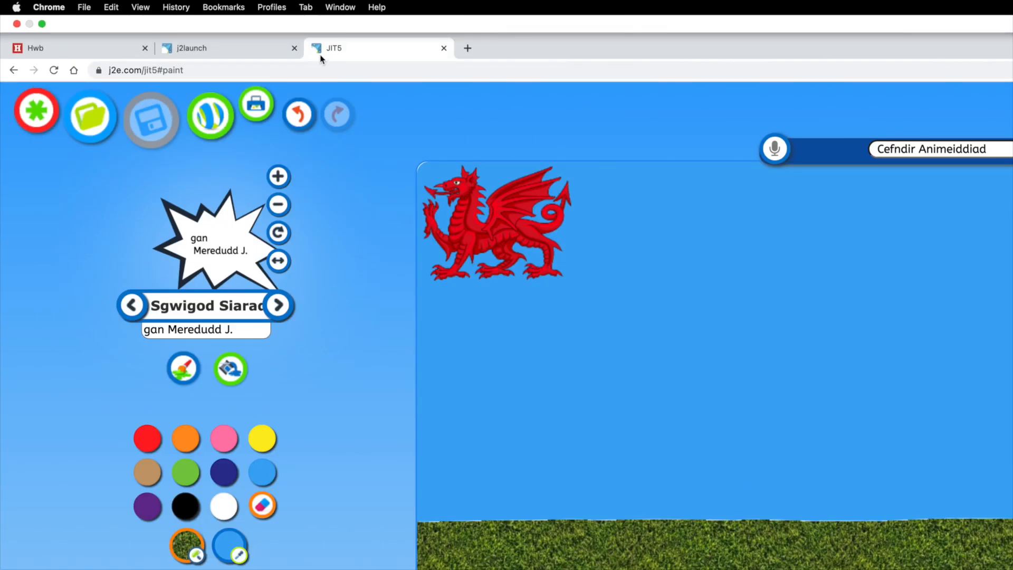
Close JIT5, go to fy ffeiliau from j2launch, and download the dienw-10 image.
{"action": "left_click", "coordinate": [559, 60]}
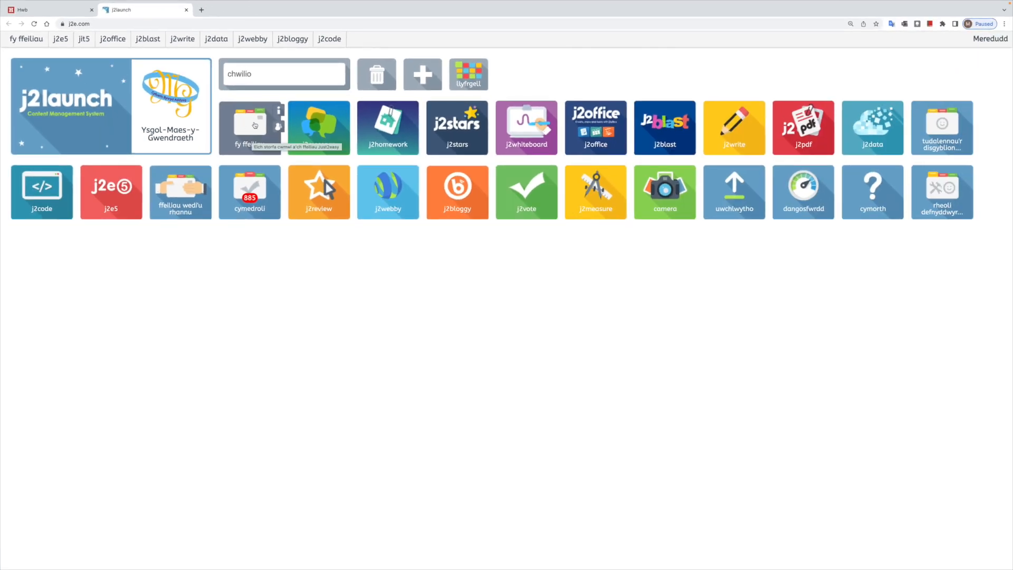
{"action": "left_click", "coordinate": [255, 125]}
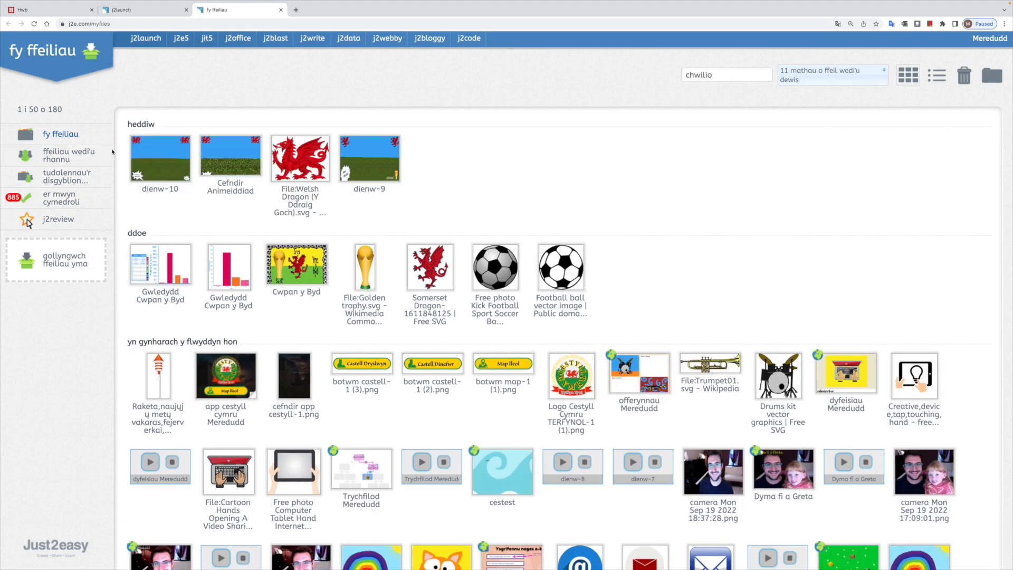
{"action": "mouse_move", "coordinate": [129, 148]}
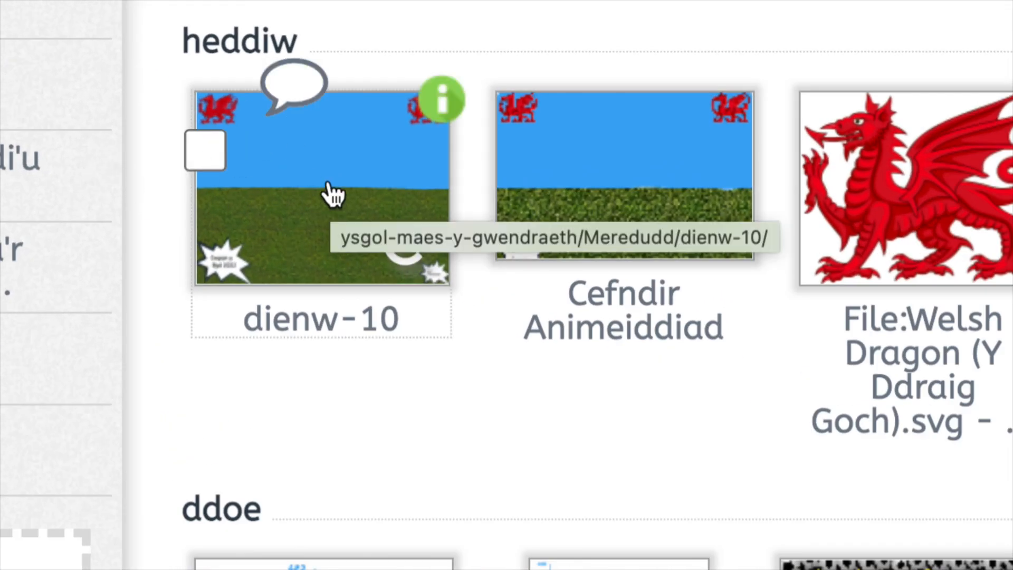
{"action": "left_click", "coordinate": [450, 108]}
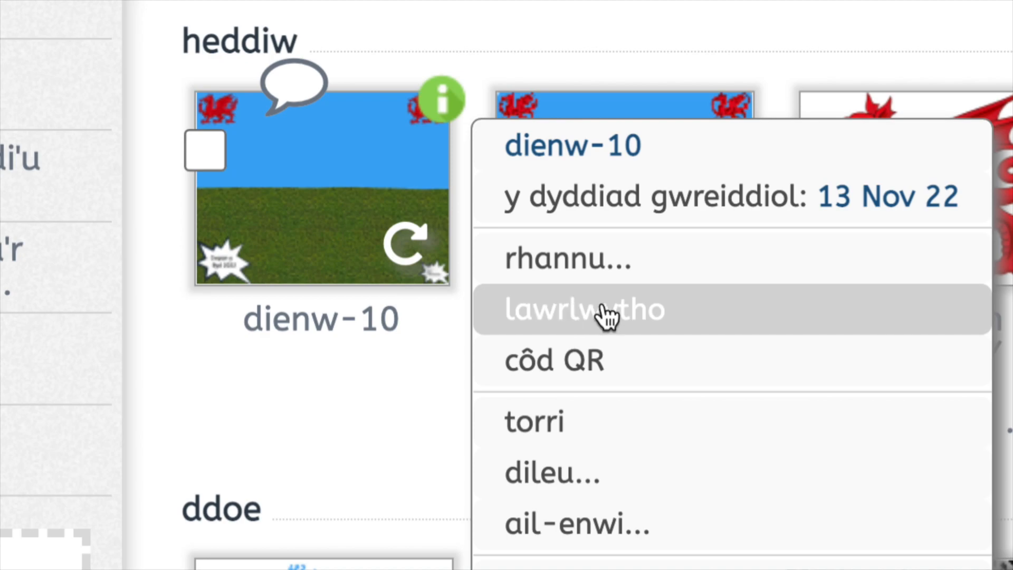
{"action": "left_click", "coordinate": [605, 316]}
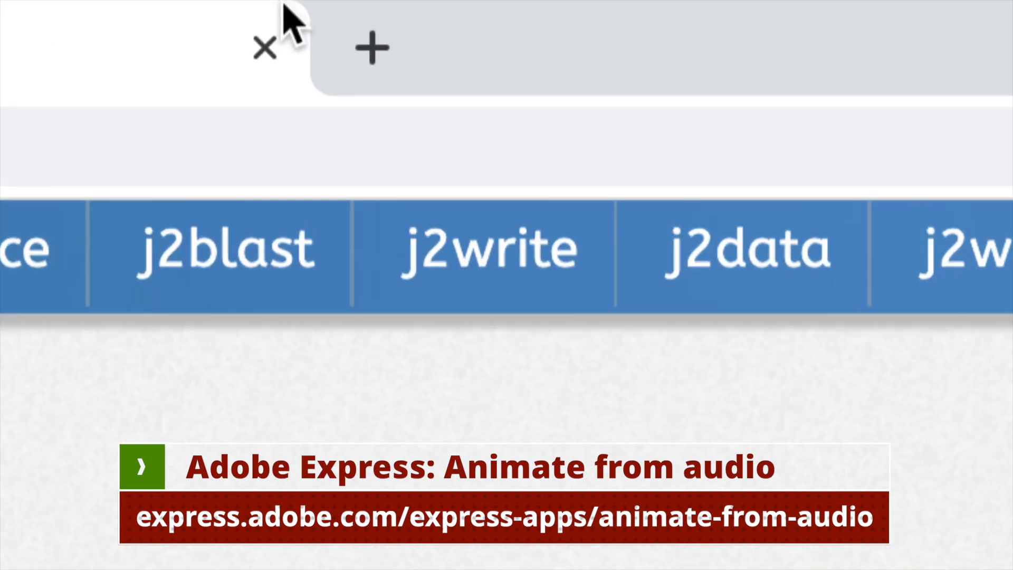
Open Adobe Express Animate from audio at express.adobe.com/express-apps/animate-from-audio/ in a new tab.
{"action": "left_click", "coordinate": [371, 47]}
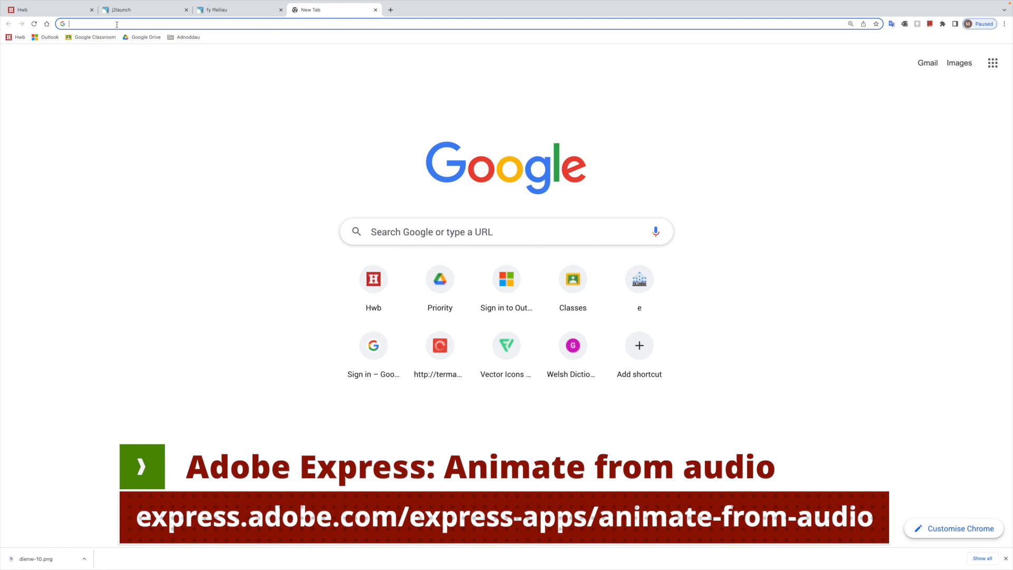
{"action": "type", "text": "https://express.adobe.com/express-apps/animate-from-audio/"}
{"action": "key", "text": "Return"}
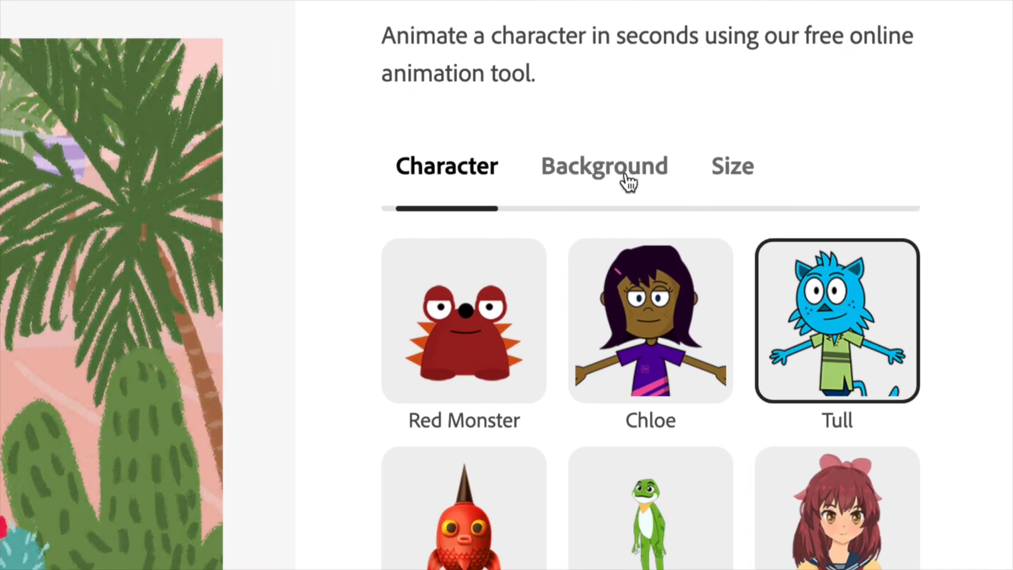
Upload dienw-10.png from Downloads as the animation background and set it to Fit height.
{"action": "left_click", "coordinate": [629, 182]}
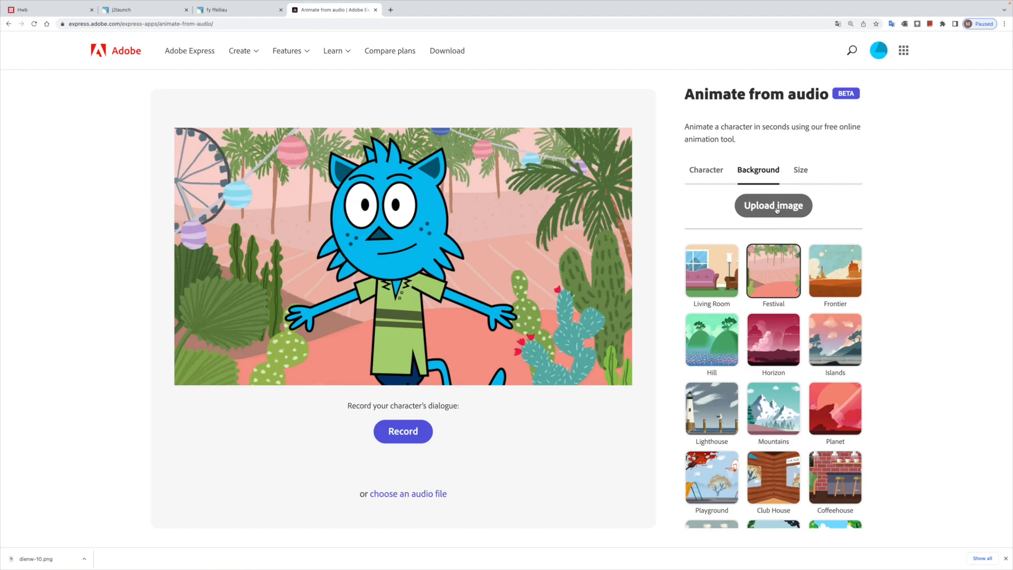
{"action": "left_click", "coordinate": [775, 207]}
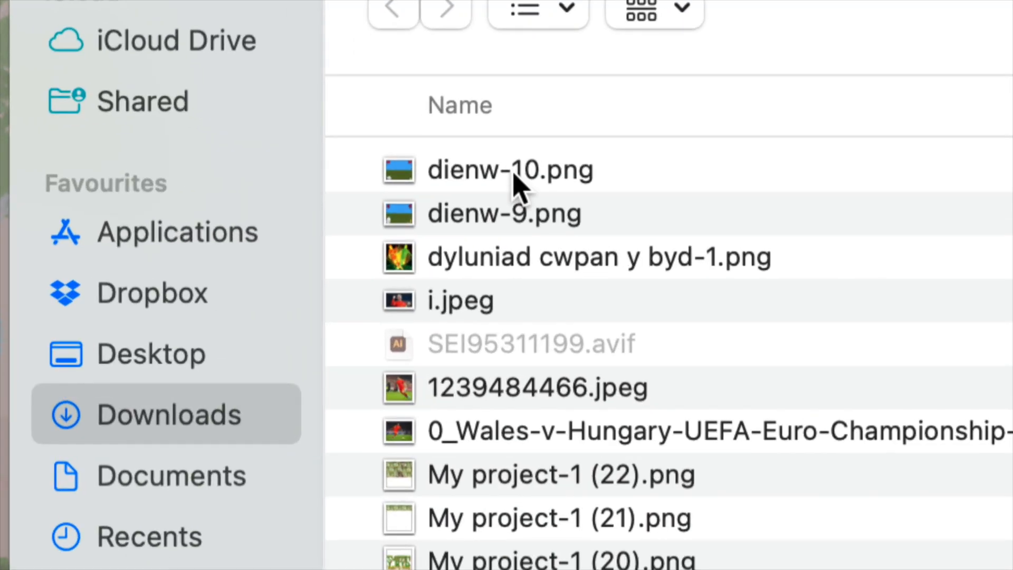
{"action": "double_click", "coordinate": [513, 176]}
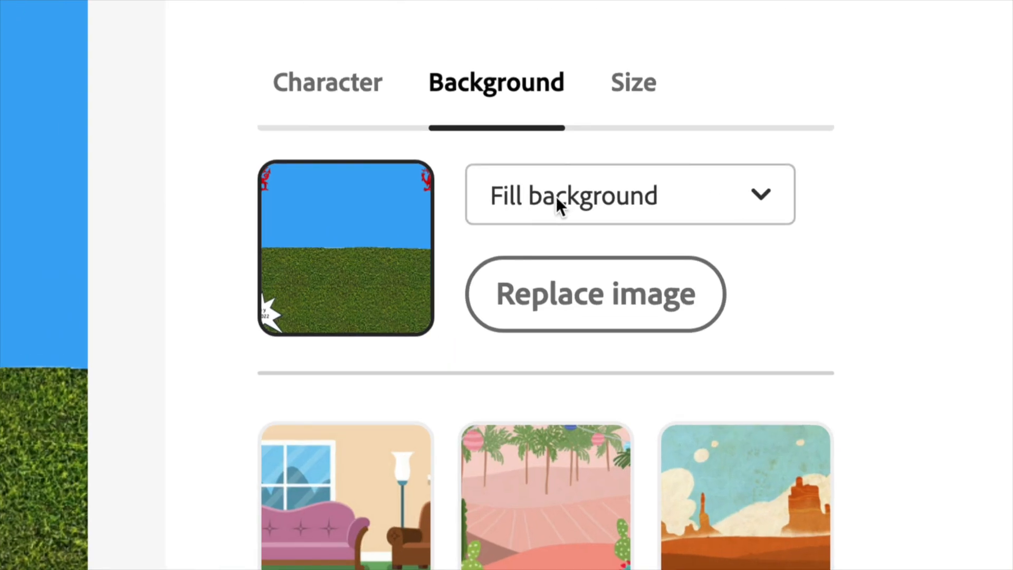
{"action": "left_click", "coordinate": [671, 203]}
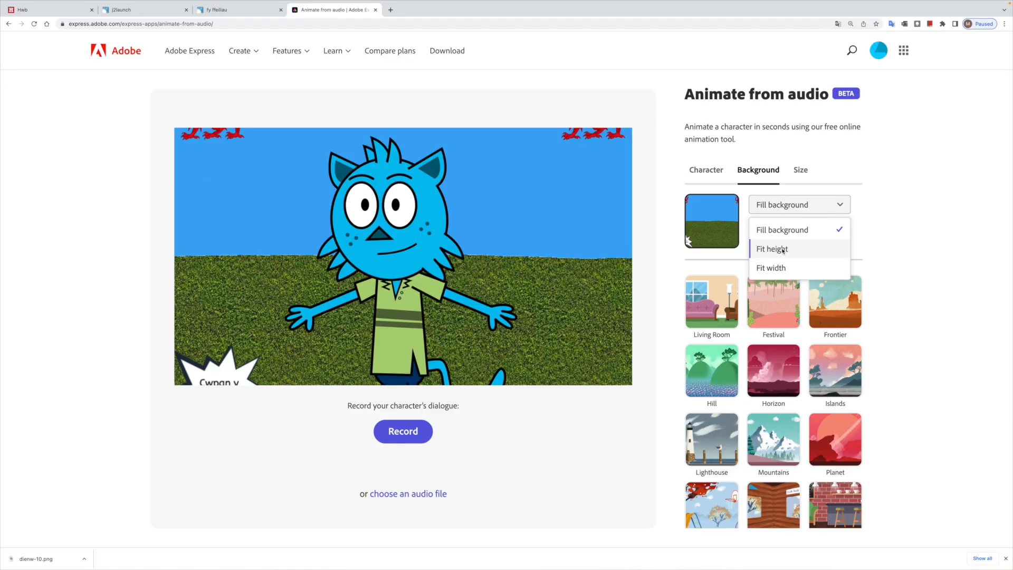
{"action": "left_click", "coordinate": [549, 337]}
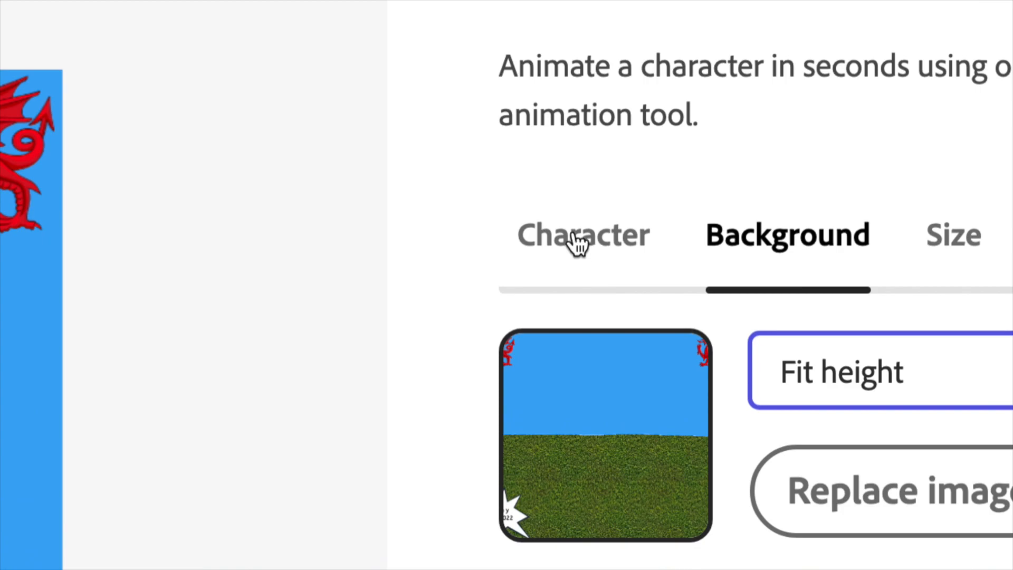
Choose the Footy football character and record its spoken dialogue.
{"action": "left_click", "coordinate": [579, 244]}
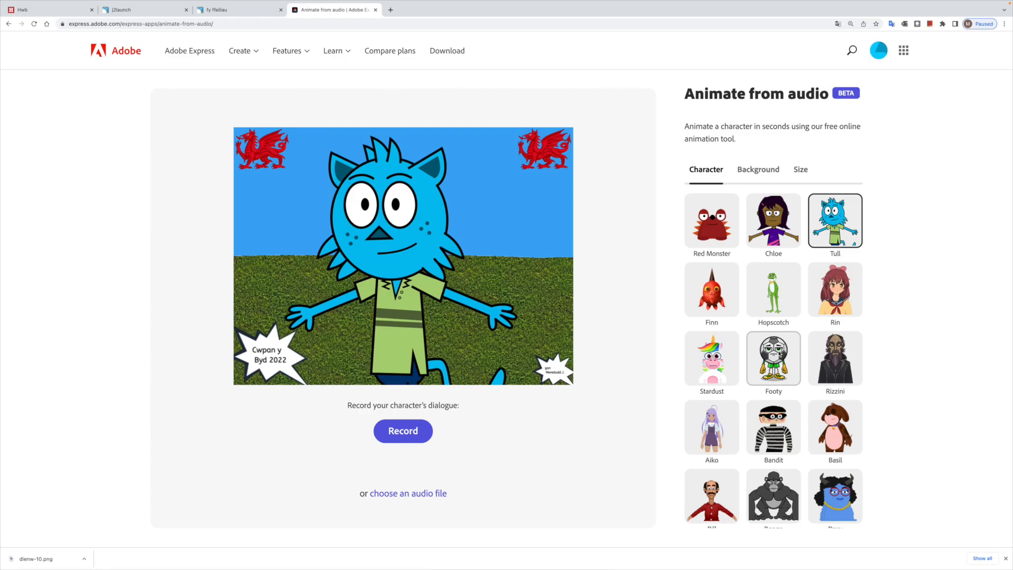
{"action": "left_click", "coordinate": [773, 359]}
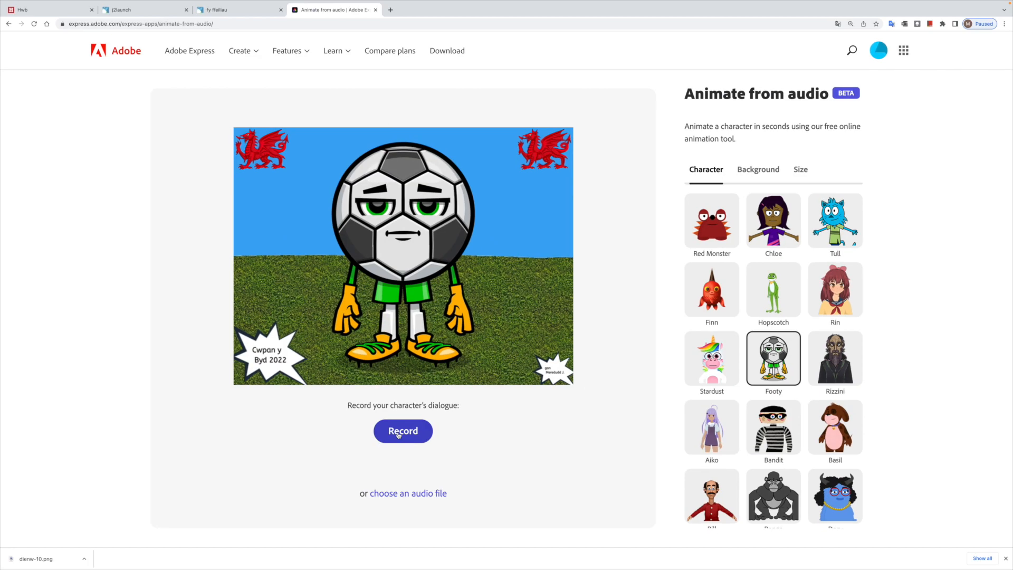
{"action": "left_click", "coordinate": [400, 435]}
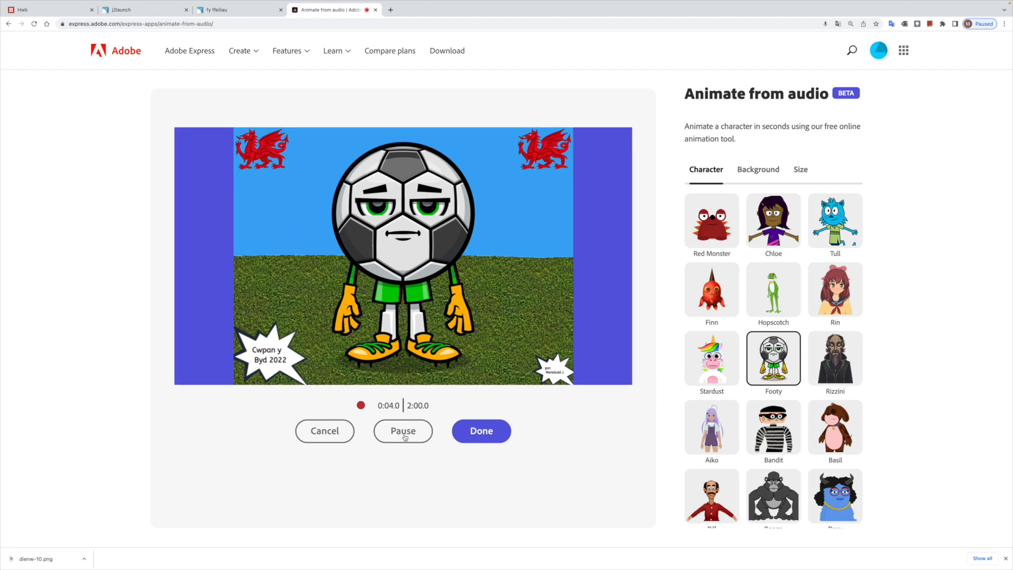
{"action": "left_click", "coordinate": [482, 431]}
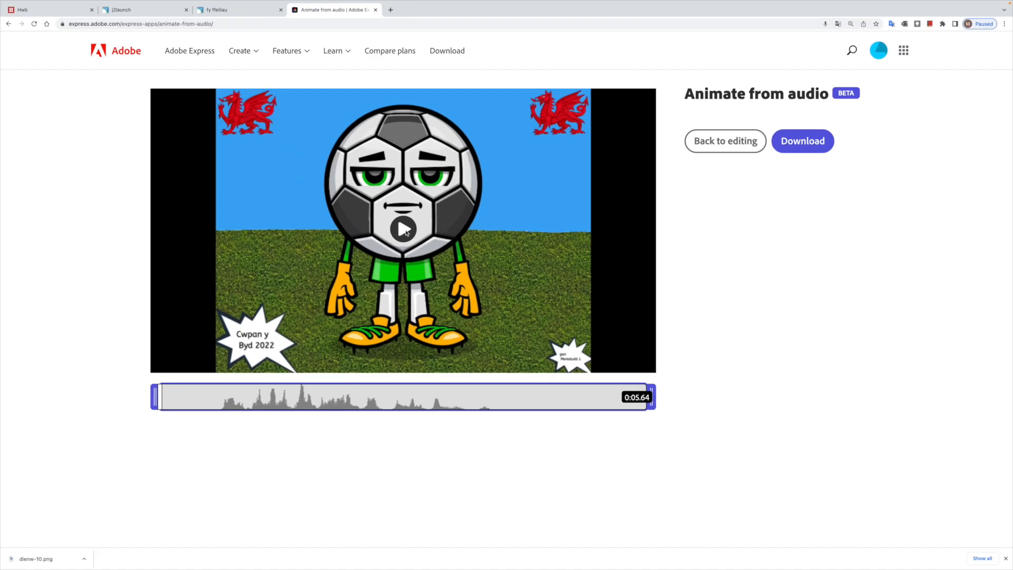
Preview the animation, trim the silence from both ends to leave about 3.40 seconds, and download the video.
{"action": "left_click", "coordinate": [404, 229]}
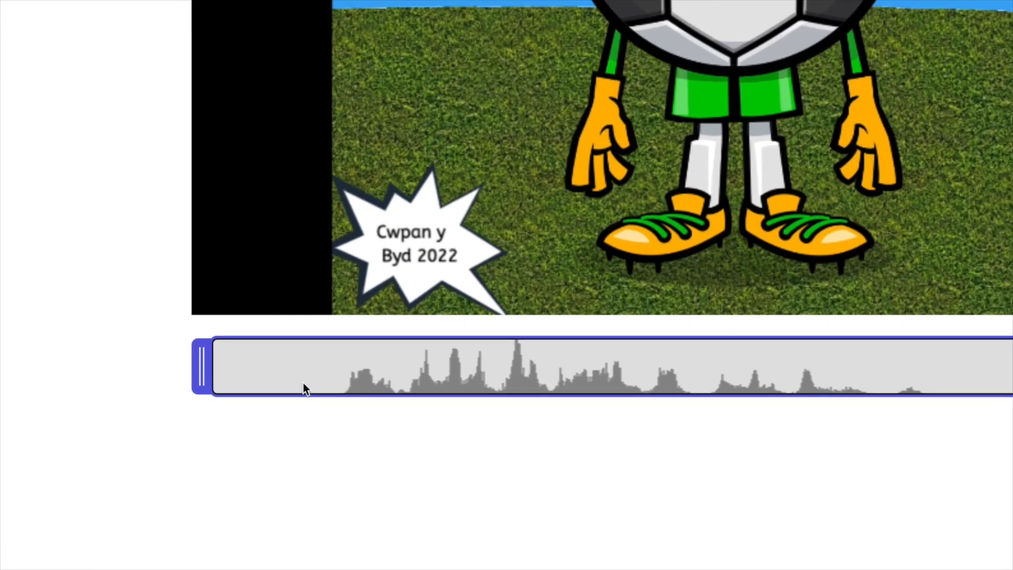
{"action": "left_click_drag", "start_coordinate": [204, 369], "coordinate": [314, 377]}
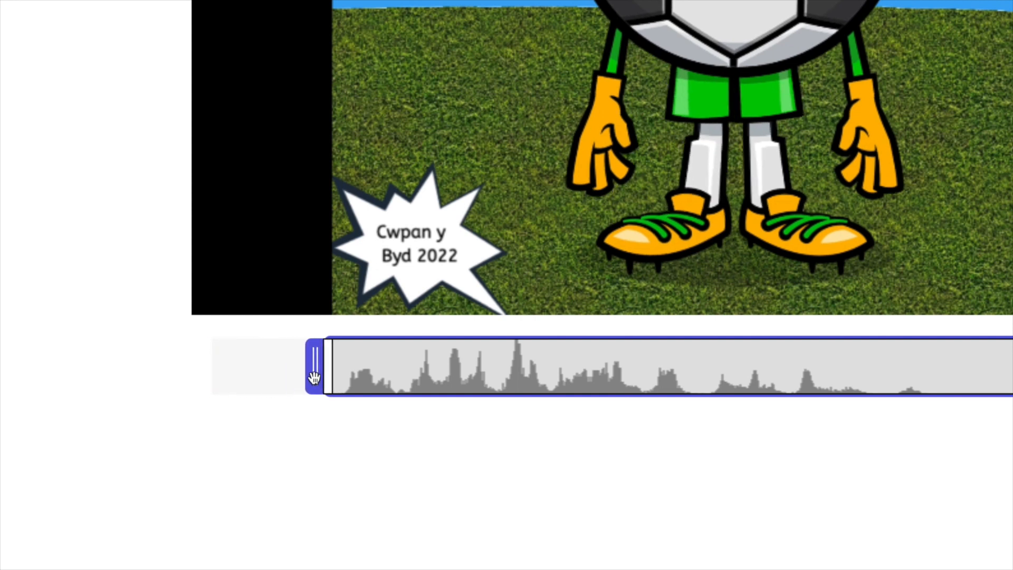
{"action": "left_click_drag", "start_coordinate": [653, 401], "coordinate": [515, 403]}
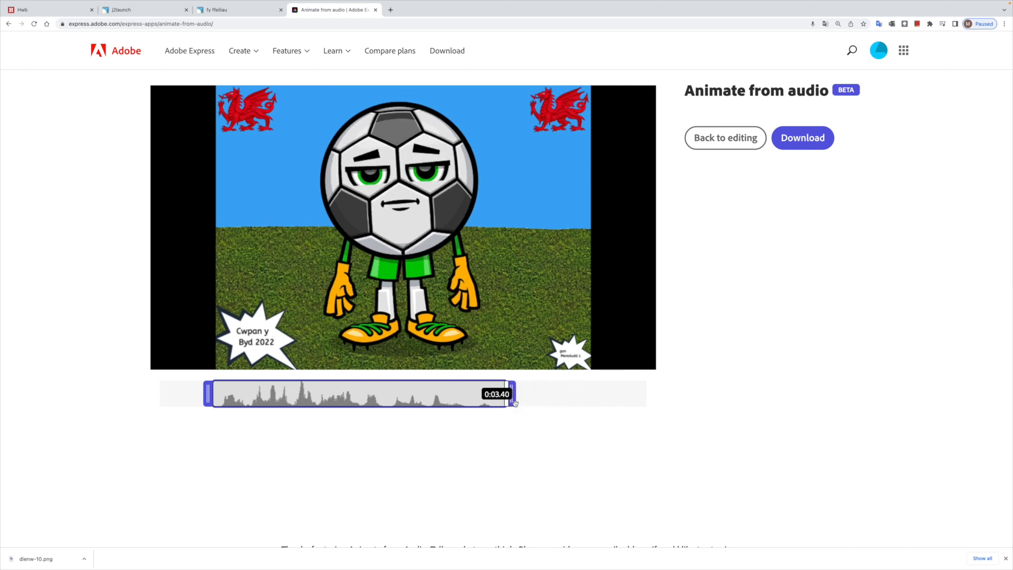
{"action": "mouse_move", "coordinate": [336, 202]}
{"action": "left_click", "coordinate": [401, 227]}
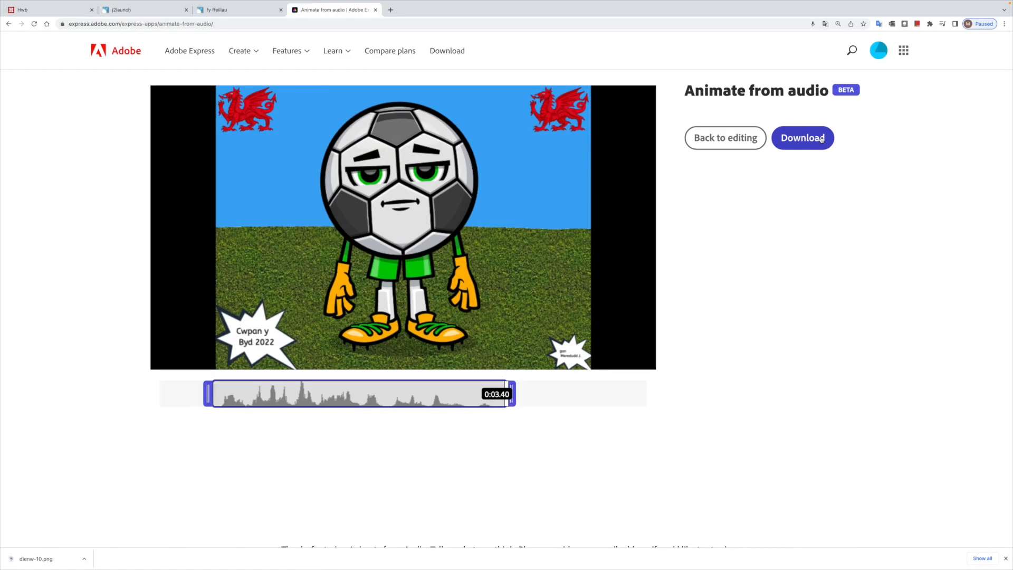
{"action": "left_click", "coordinate": [772, 171]}
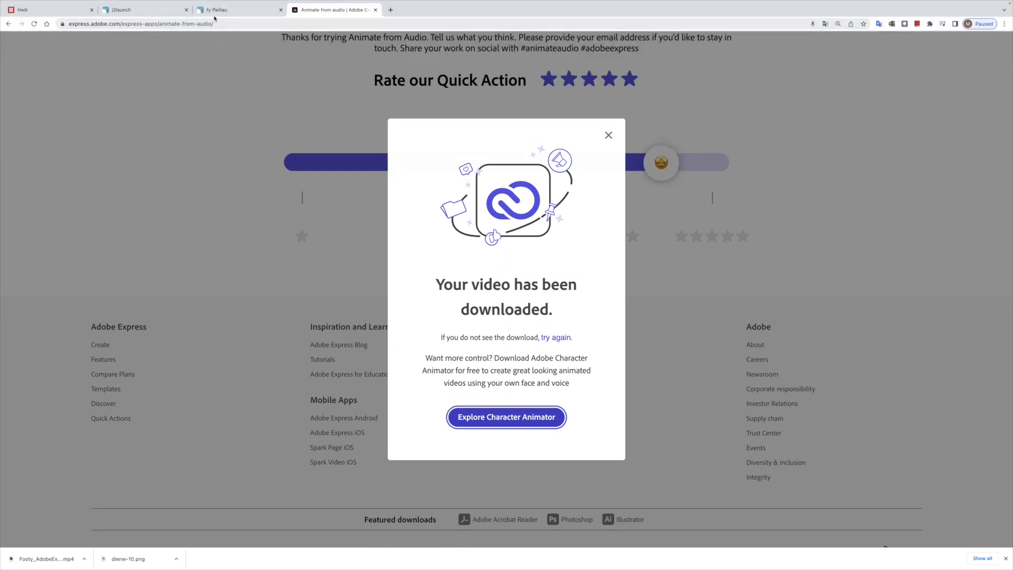
Return to fy ffeiliau and upload the downloaded Footy_AdobeExpress.mp4 video to today's files.
{"action": "left_click", "coordinate": [217, 10]}
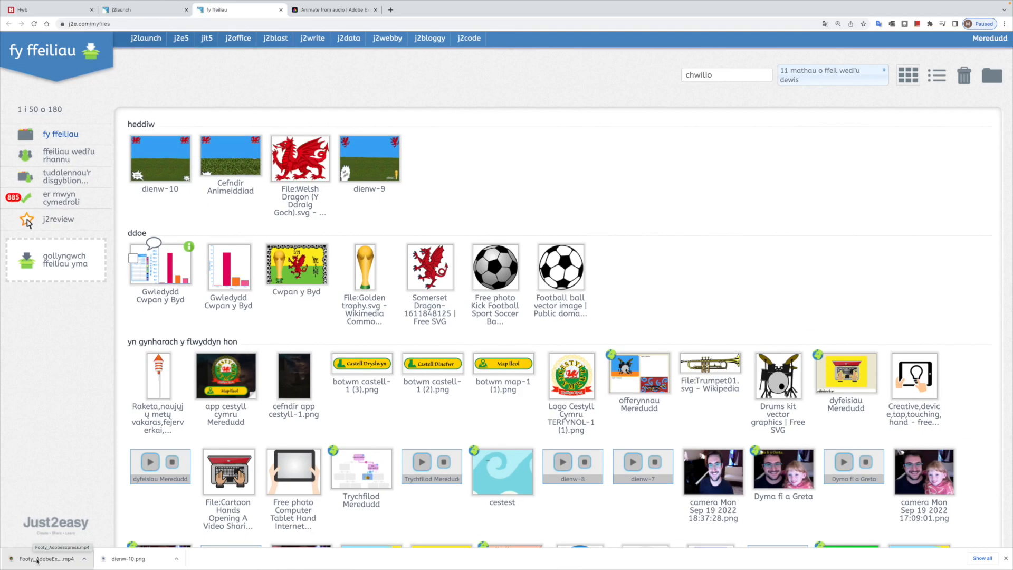
{"action": "left_click", "coordinate": [37, 561]}
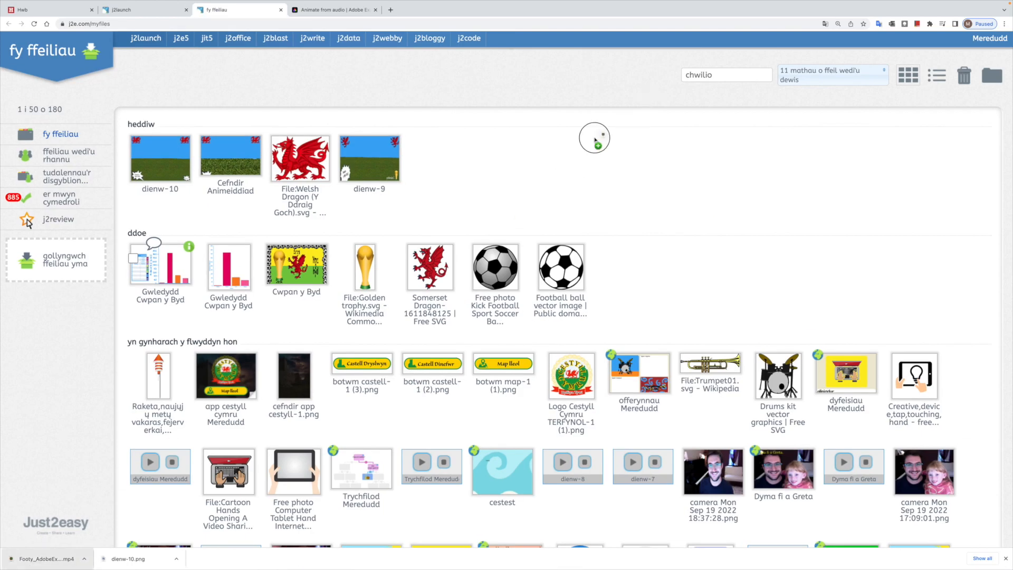
{"action": "left_click_drag", "start_coordinate": [453, 173], "coordinate": [454, 173]}
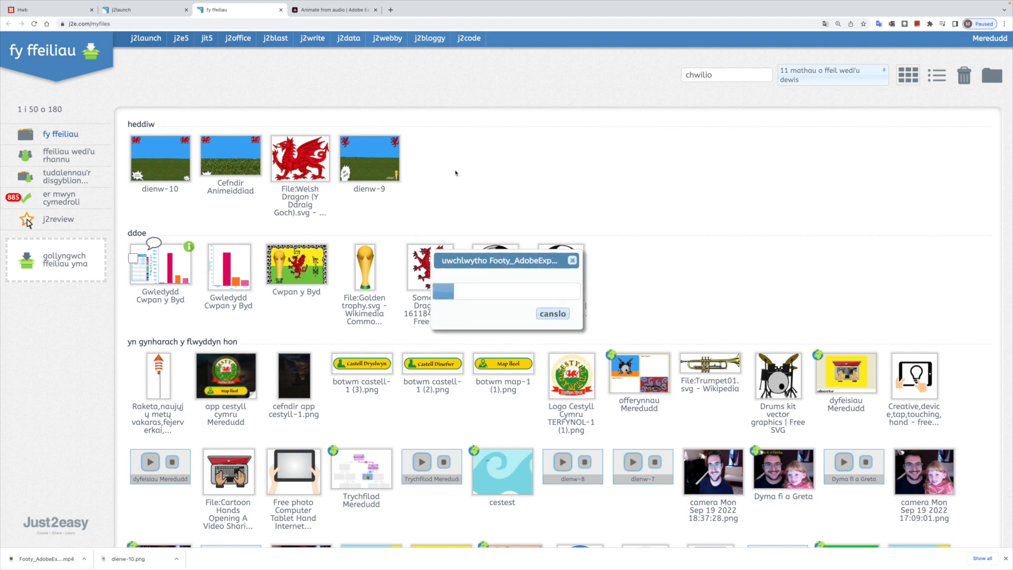